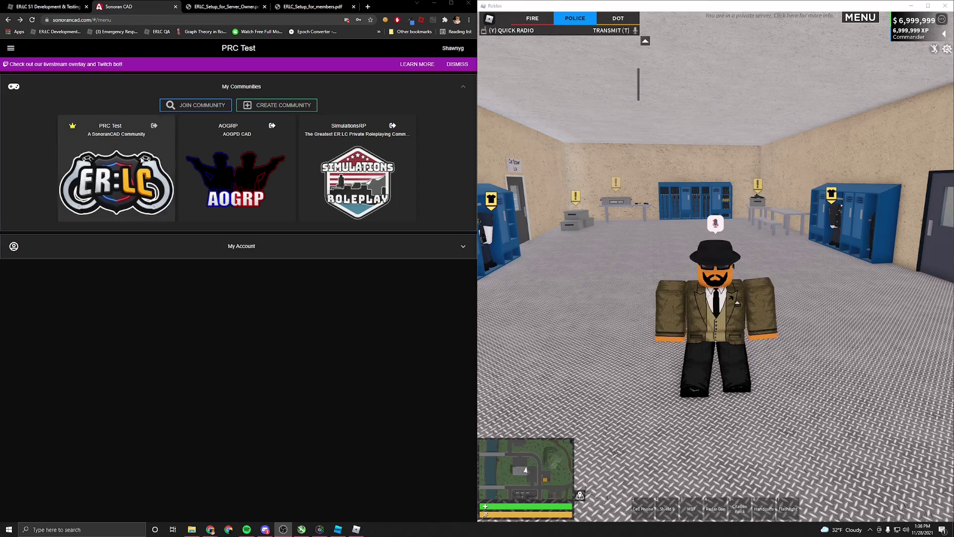
Switch to the ERLC_Setup_for_Server_Owner.pdf guide for server owners.
{"action": "left_click", "coordinate": [219, 4]}
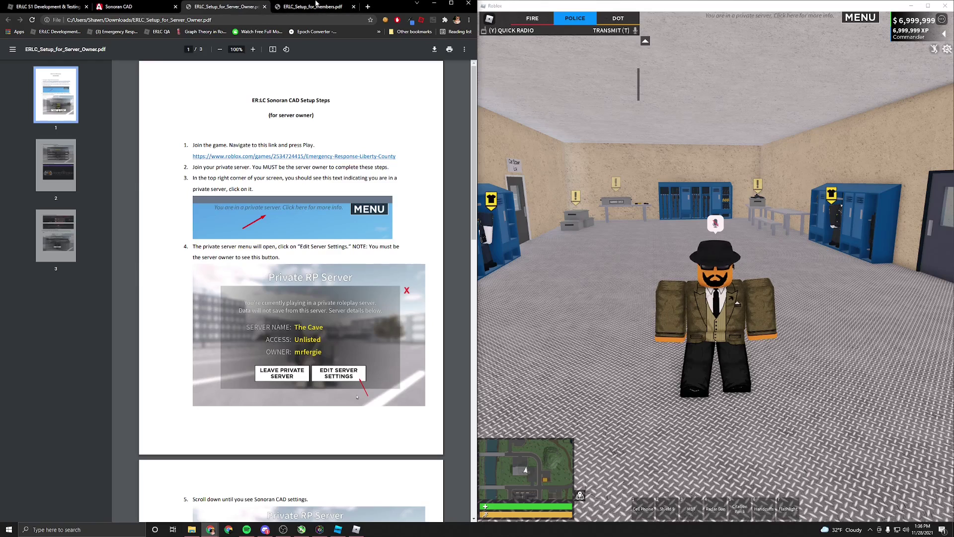
{"action": "left_click", "coordinate": [316, 4]}
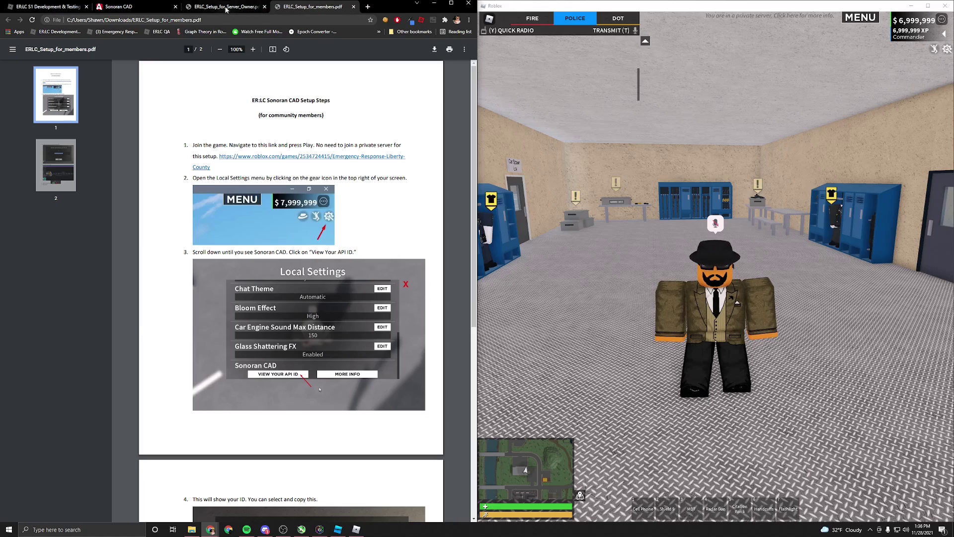
{"action": "left_click", "coordinate": [244, 7]}
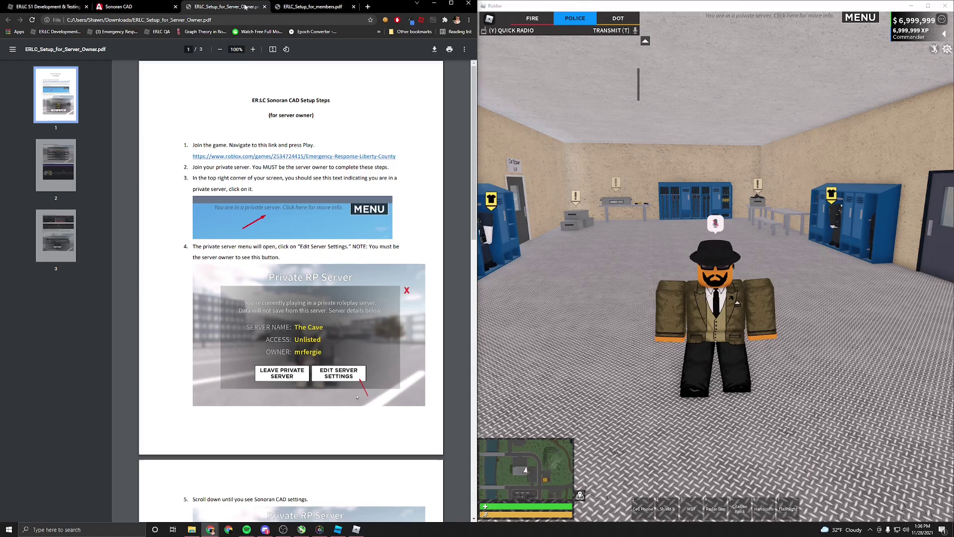
Open the private server's Edit Server Settings at the Sonoran CAD API Key and Community ID fields.
{"action": "left_click", "coordinate": [795, 15]}
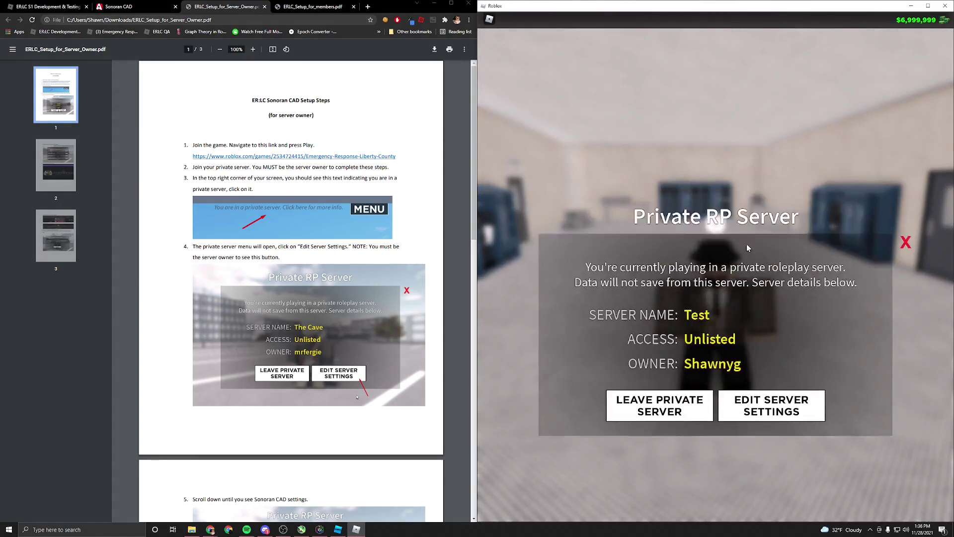
{"action": "left_click", "coordinate": [782, 404]}
{"action": "scroll", "coordinate": [675, 300], "scroll_direction": "down", "scroll_amount": 12}
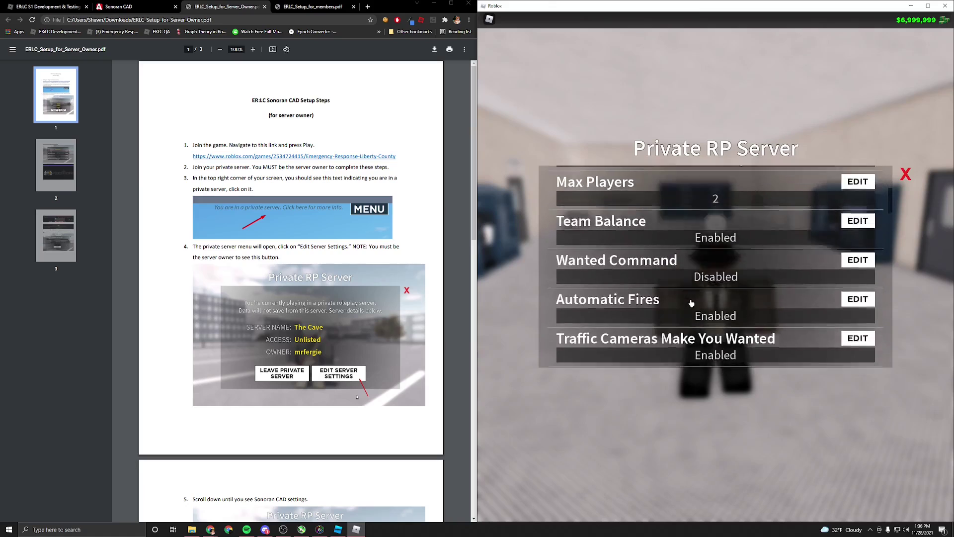
{"action": "scroll", "coordinate": [686, 279], "scroll_direction": "up", "scroll_amount": 1}
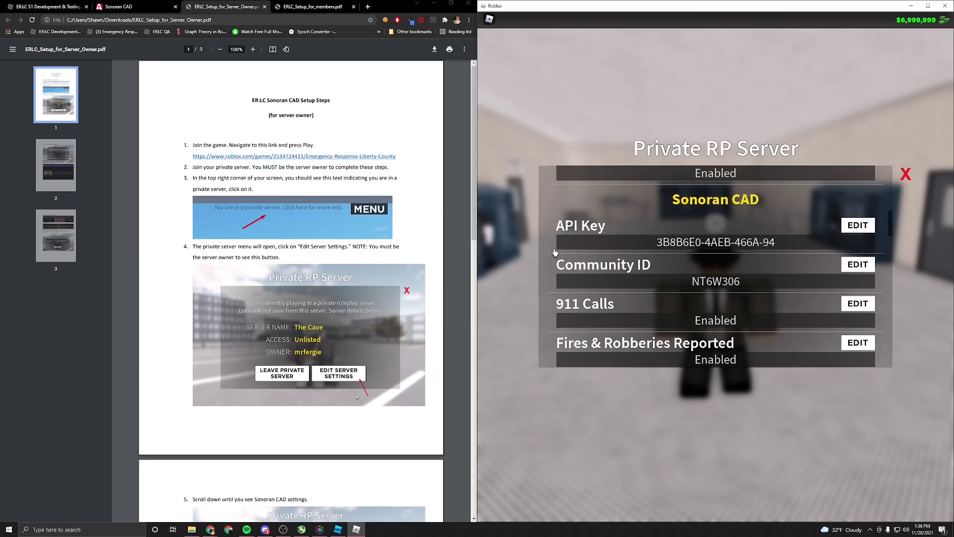
Open PRC Test's Admin > Advanced > In-Game Integration page and enlarge its Community ID and API Key.
{"action": "left_click", "coordinate": [124, 7]}
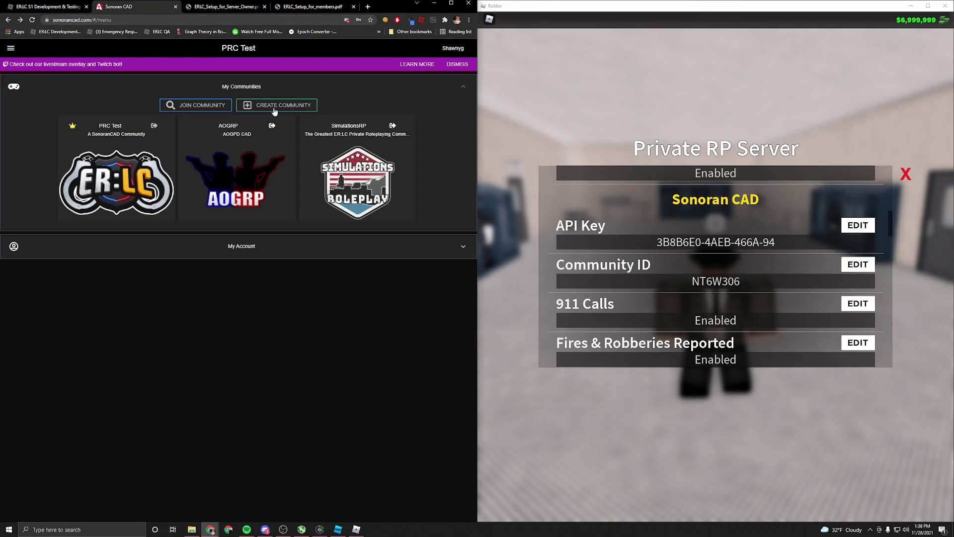
{"action": "left_click", "coordinate": [133, 188]}
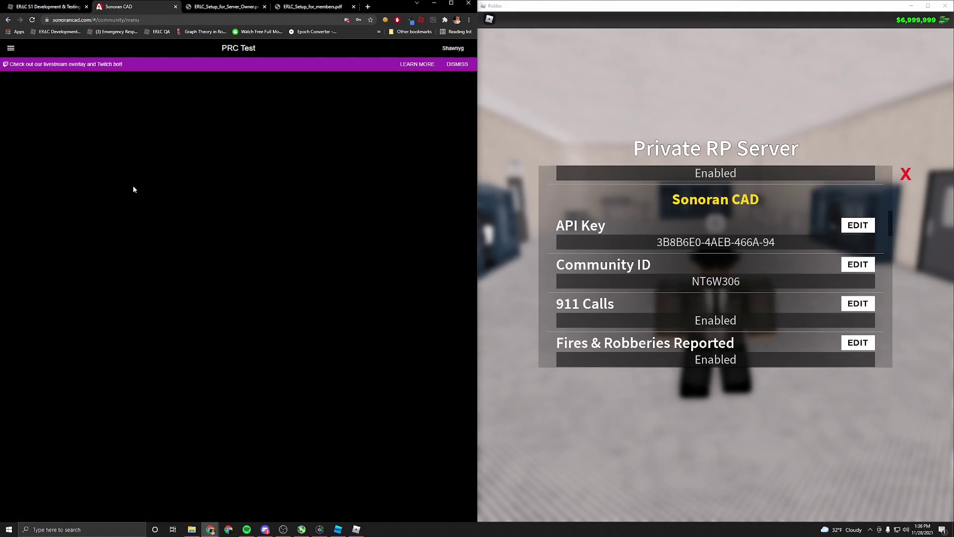
{"action": "left_click", "coordinate": [337, 314]}
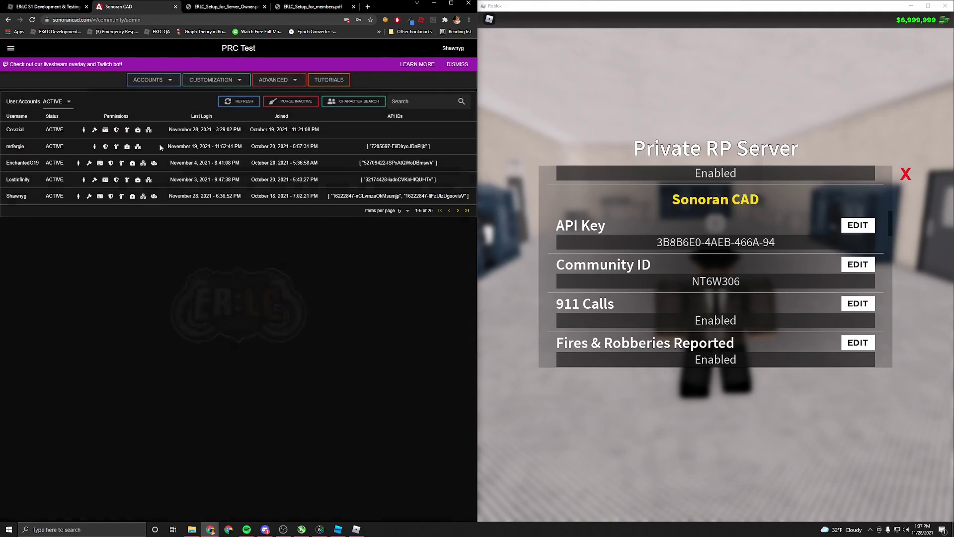
{"action": "left_click", "coordinate": [198, 84]}
{"action": "left_click", "coordinate": [275, 80]}
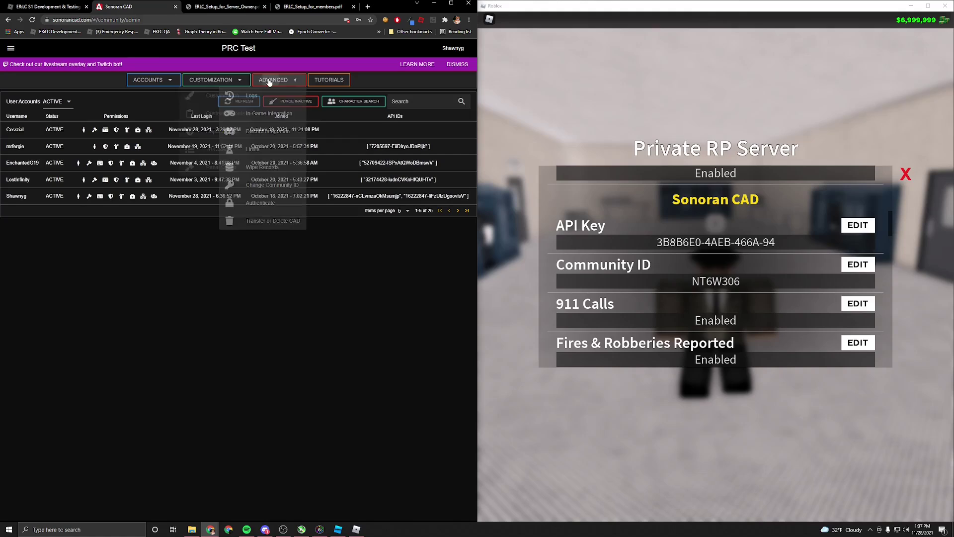
{"action": "left_click", "coordinate": [268, 117]}
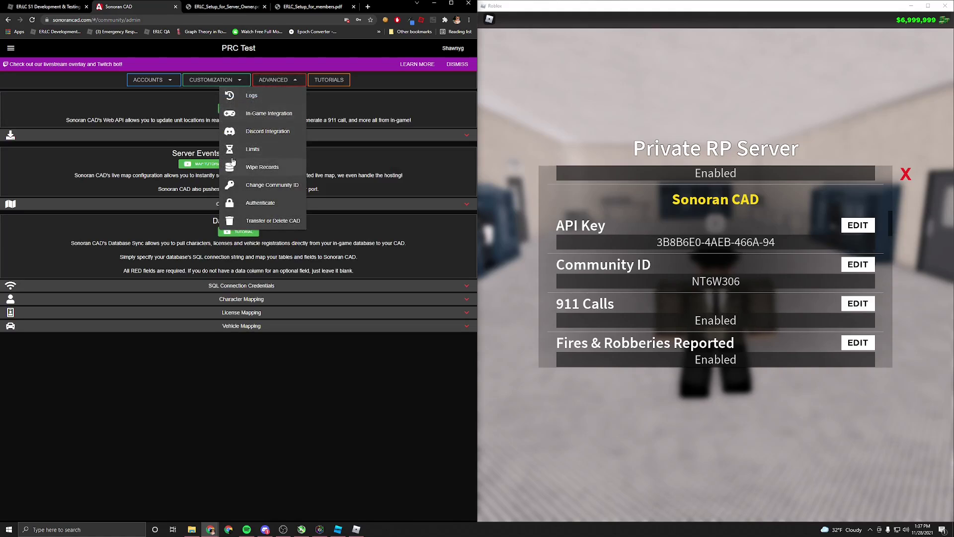
{"action": "left_click", "coordinate": [184, 134]}
{"action": "key", "text": "ctrl+plus"}
{"action": "key", "text": "ctrl+plus"}
{"action": "key", "text": "ctrl+plus"}
{"action": "key", "text": "ctrl+plus"}
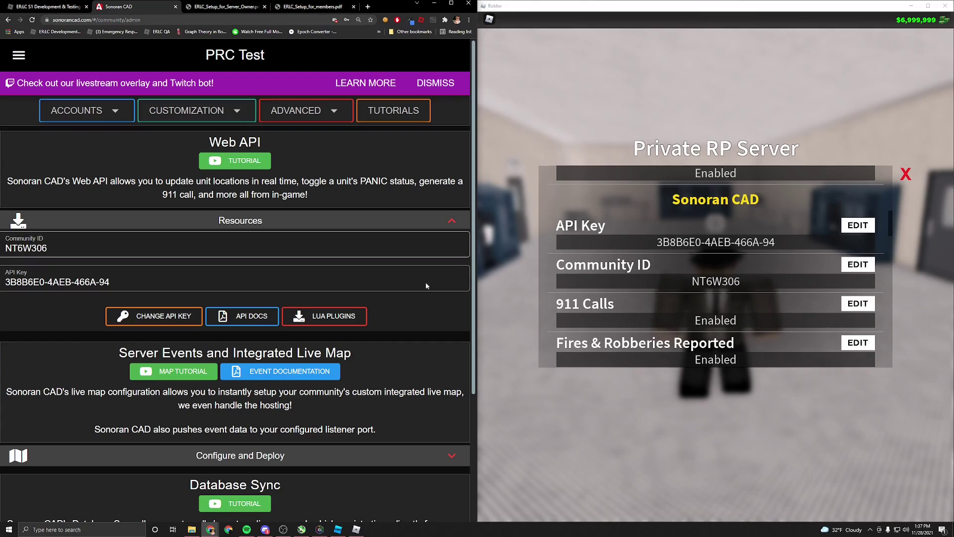
Open the server's Sonoran CAD API Key edit prompt, then close it without saving.
{"action": "left_click", "coordinate": [841, 231]}
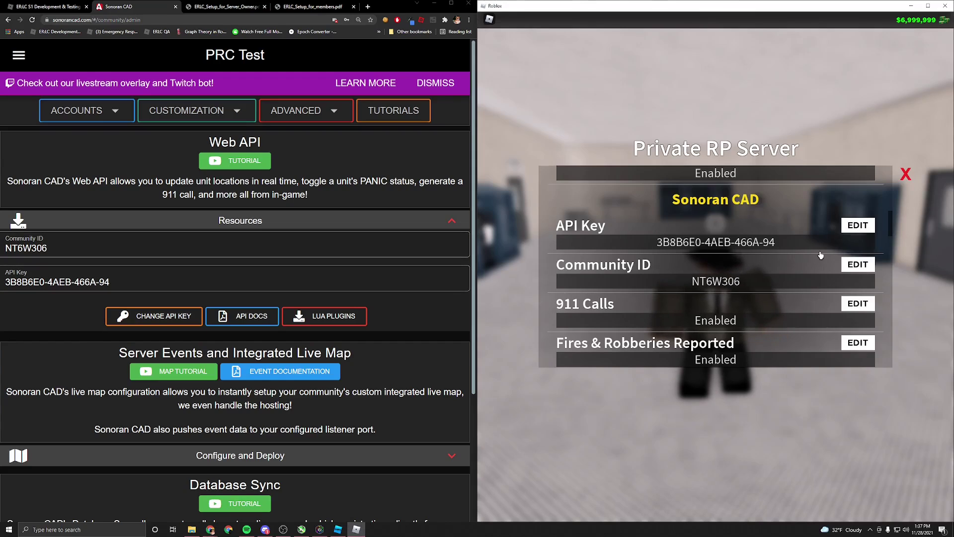
{"action": "left_click", "coordinate": [857, 226]}
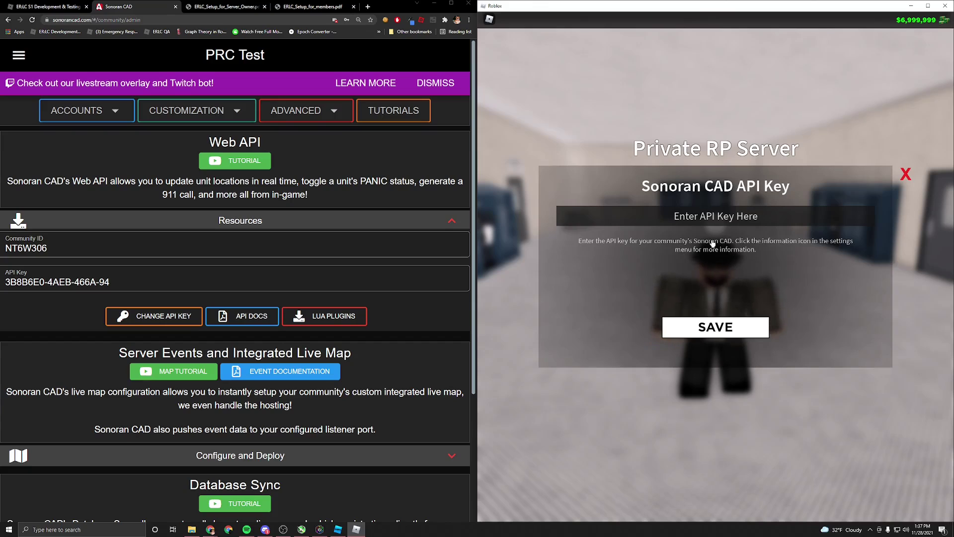
{"action": "left_click", "coordinate": [906, 173]}
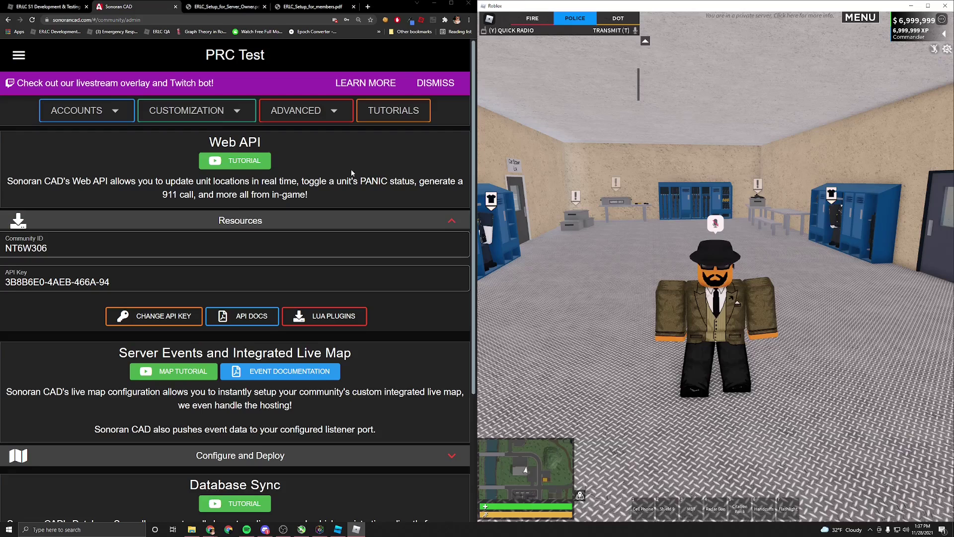
{"action": "scroll", "coordinate": [351, 170], "scroll_direction": "down", "scroll_amount": 1}
{"action": "scroll", "coordinate": [351, 170], "scroll_direction": "down", "scroll_amount": 2}
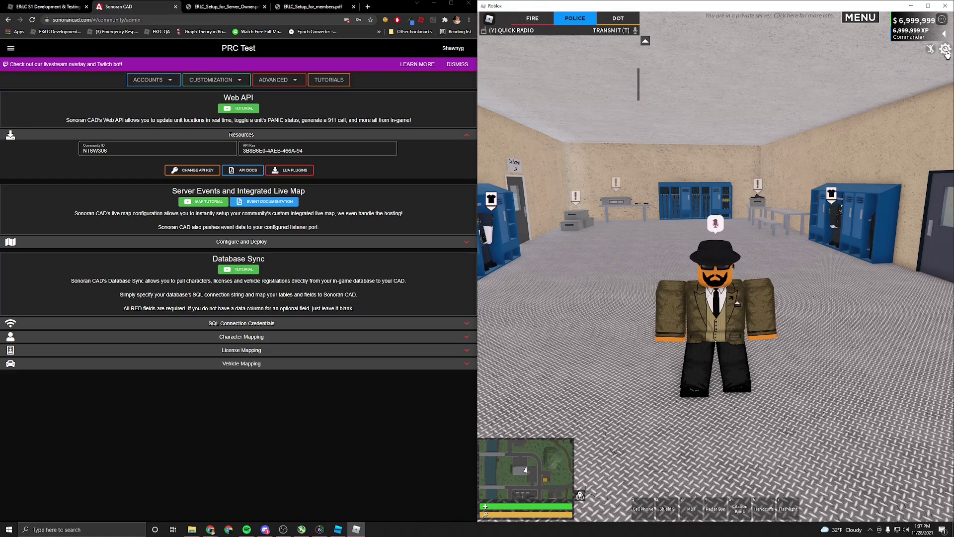
From Local Settings, show your personal Sonoran CAD API ID and select its text.
{"action": "left_click", "coordinate": [946, 52]}
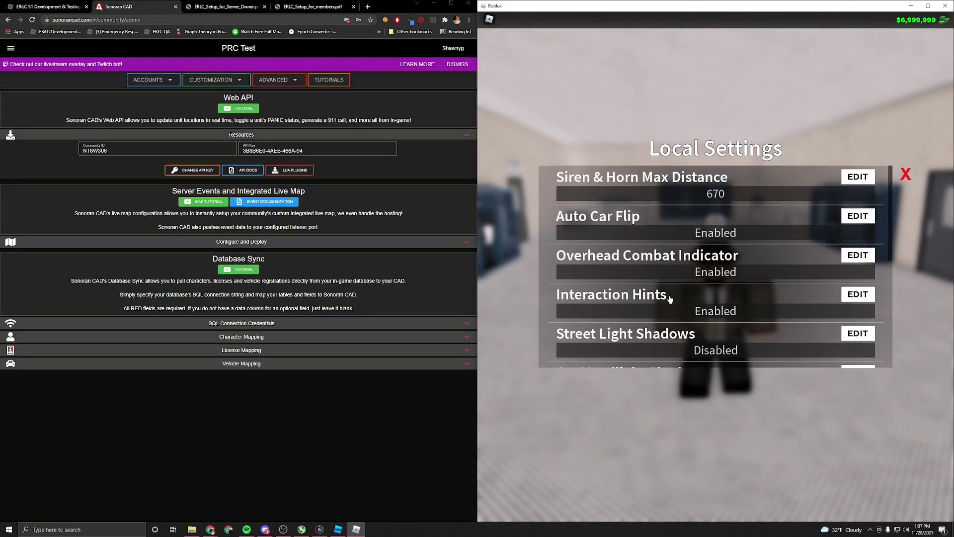
{"action": "scroll", "coordinate": [840, 275], "scroll_direction": "down", "scroll_amount": 10}
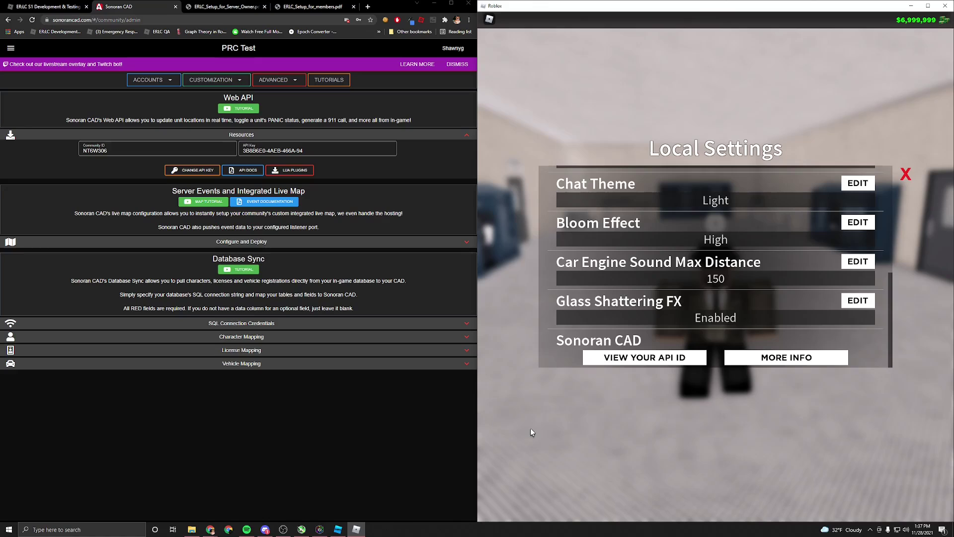
{"action": "left_click", "coordinate": [626, 359]}
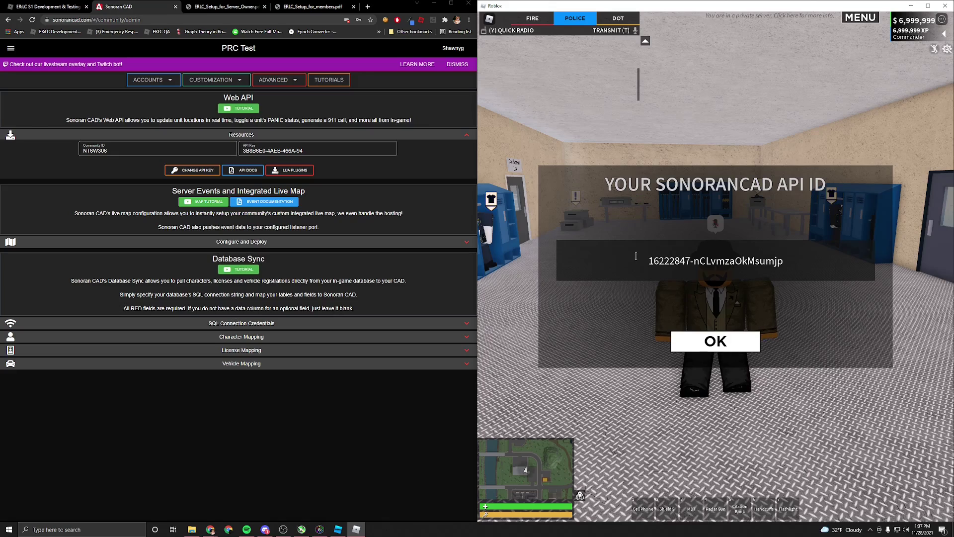
{"action": "left_click_drag", "start_coordinate": [635, 256], "coordinate": [858, 255]}
{"action": "key", "text": "ctrl+c"}
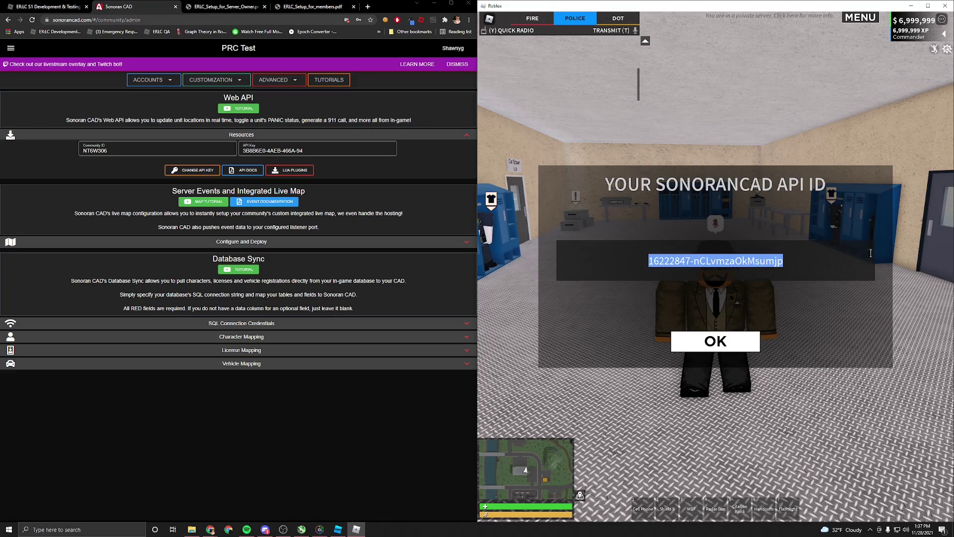
Reload Sonoran CAD and enter the PRC Test community.
{"action": "left_click", "coordinate": [264, 474]}
{"action": "key", "text": "F5"}
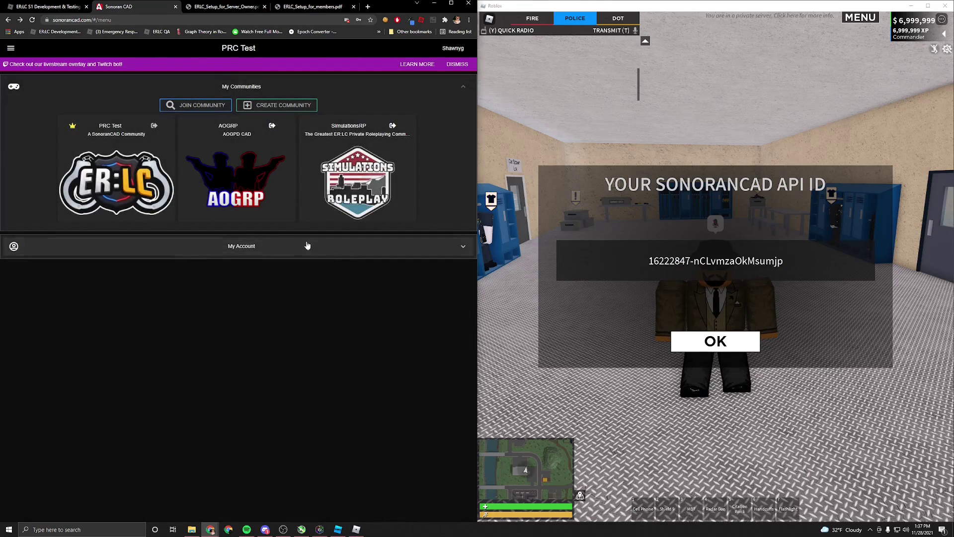
{"action": "left_click", "coordinate": [160, 190]}
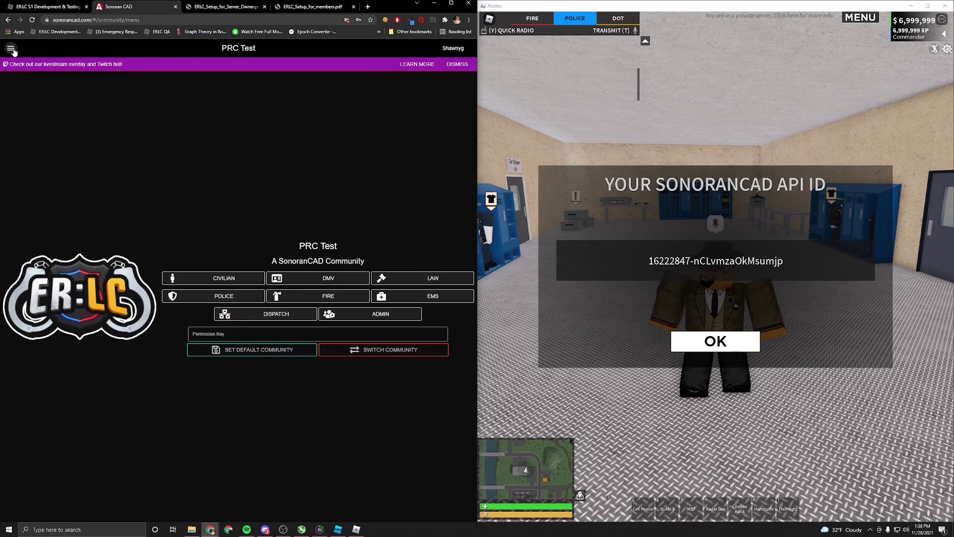
In account settings, paste the in-game ID as a new API ID entry and confirm it.
{"action": "left_click", "coordinate": [11, 50]}
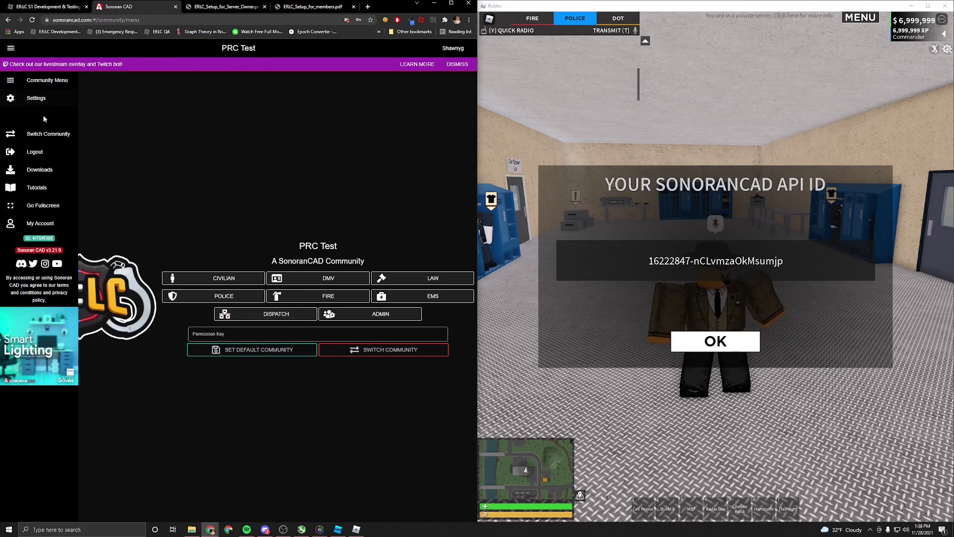
{"action": "left_click", "coordinate": [30, 100]}
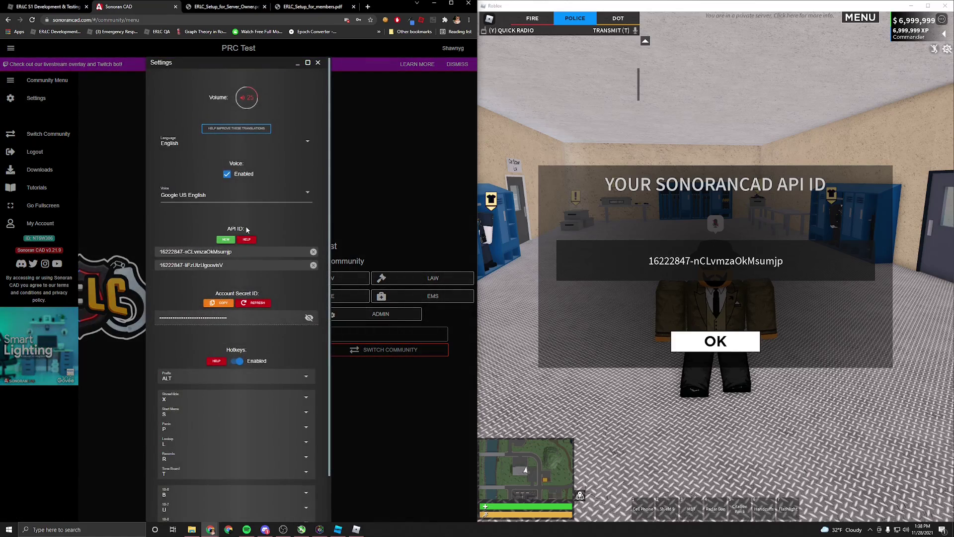
{"action": "left_click", "coordinate": [226, 240]}
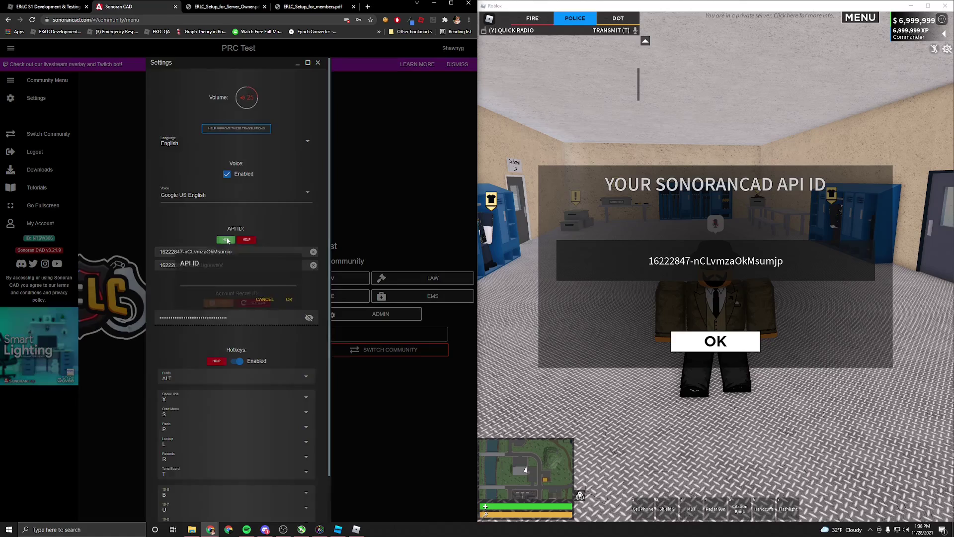
{"action": "key", "text": "ctrl+v"}
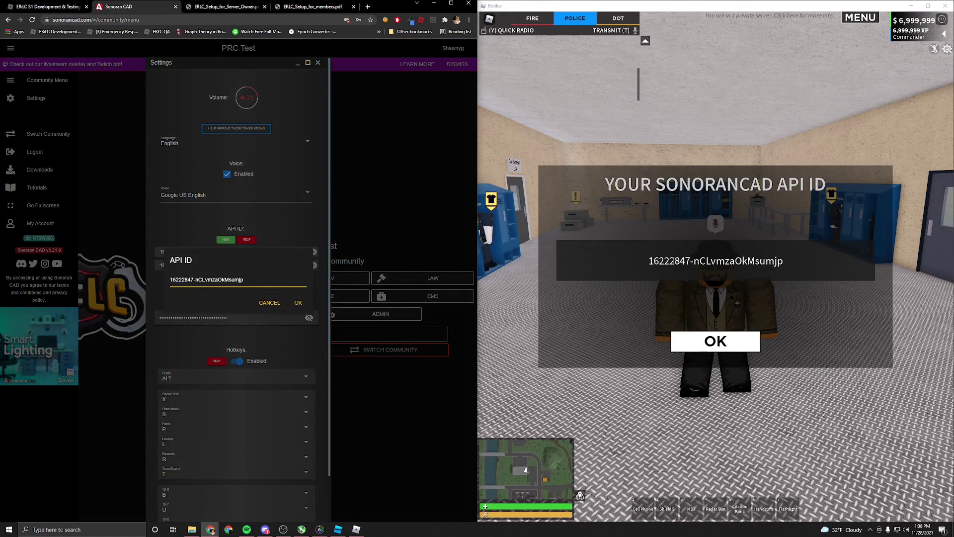
{"action": "left_click", "coordinate": [299, 303]}
{"action": "left_click", "coordinate": [318, 64]}
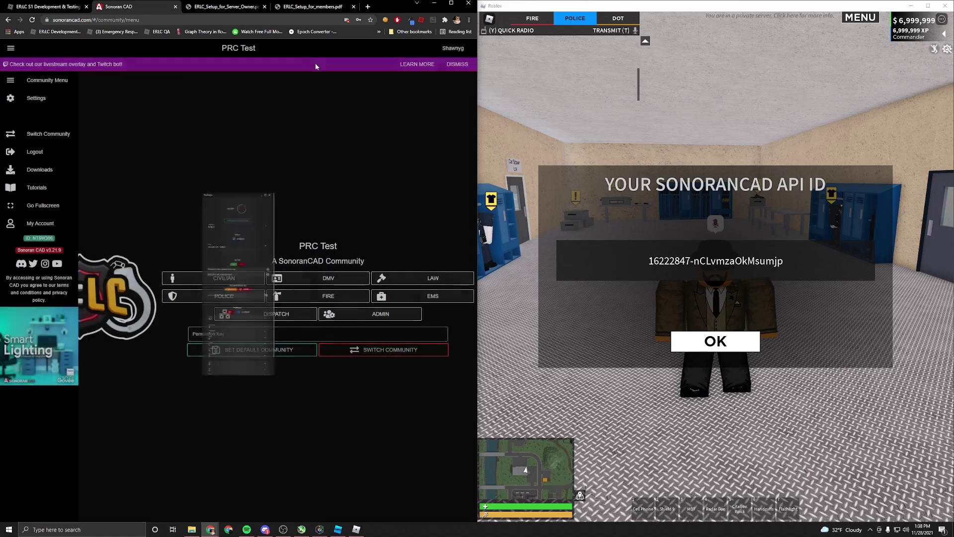
Dismiss the game's API ID popup and open the Police page for unit 121 at 3051 Cross Street.
{"action": "left_click", "coordinate": [696, 347]}
{"action": "left_click", "coordinate": [697, 346]}
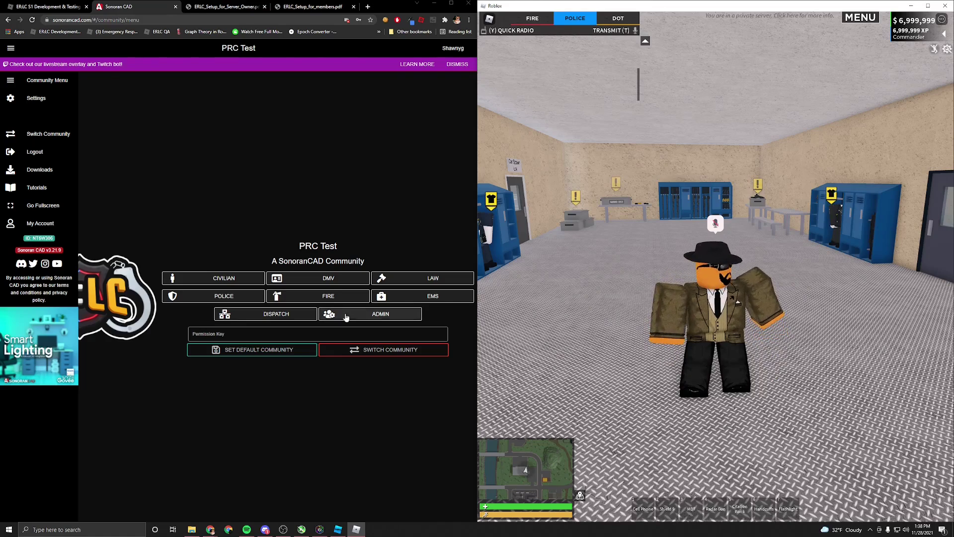
{"action": "left_click", "coordinate": [367, 423]}
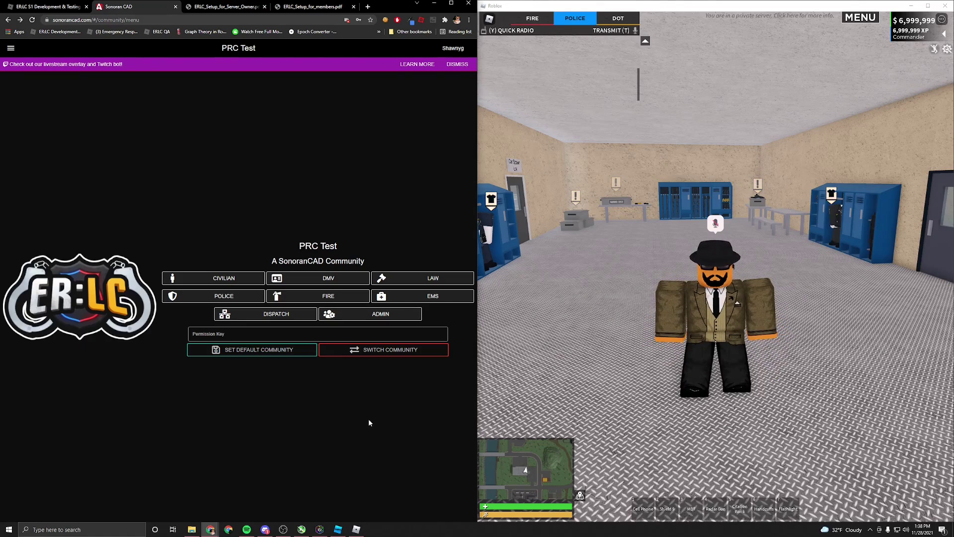
{"action": "left_click", "coordinate": [211, 296]}
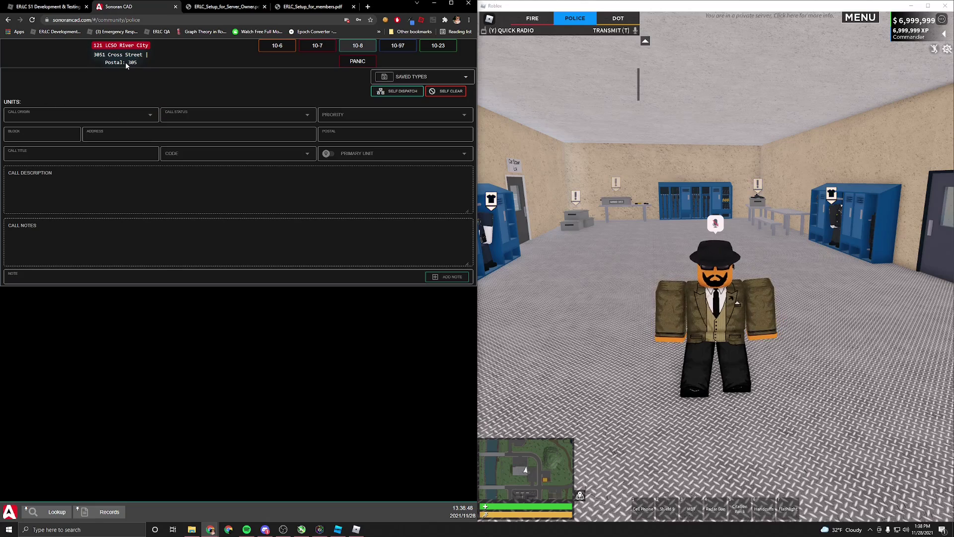
{"action": "left_click", "coordinate": [105, 49]}
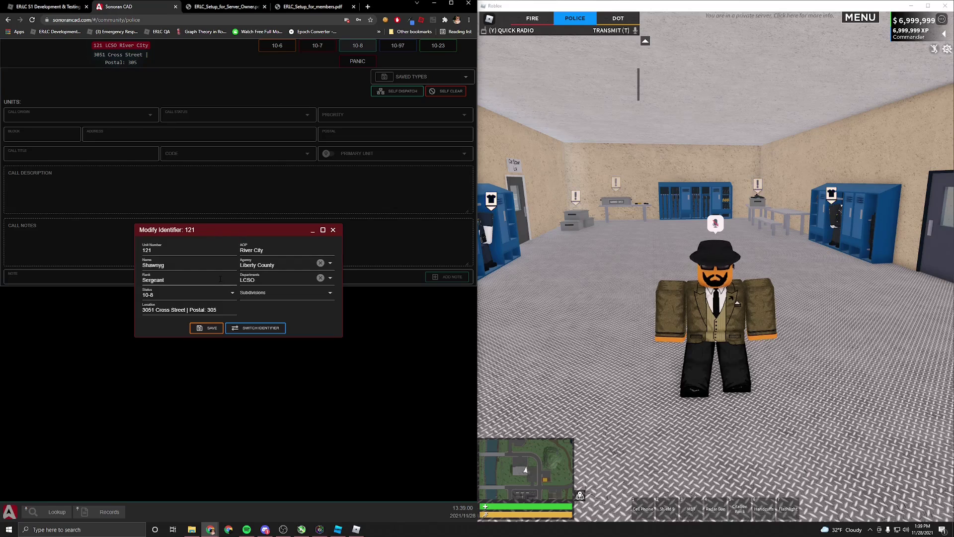
{"action": "left_click", "coordinate": [333, 229]}
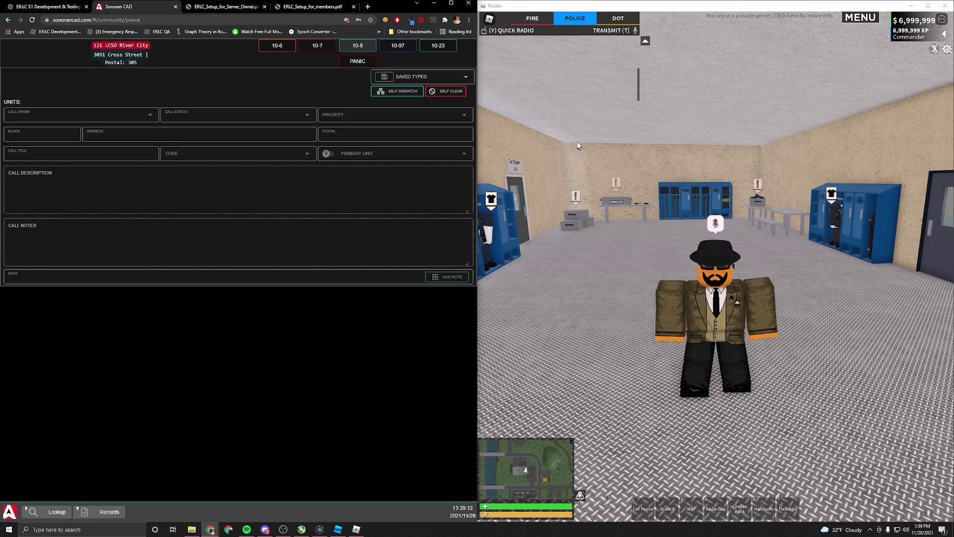
Drive the police car out of the station lot and along Industrial Road.
{"action": "key", "text": "comma"}
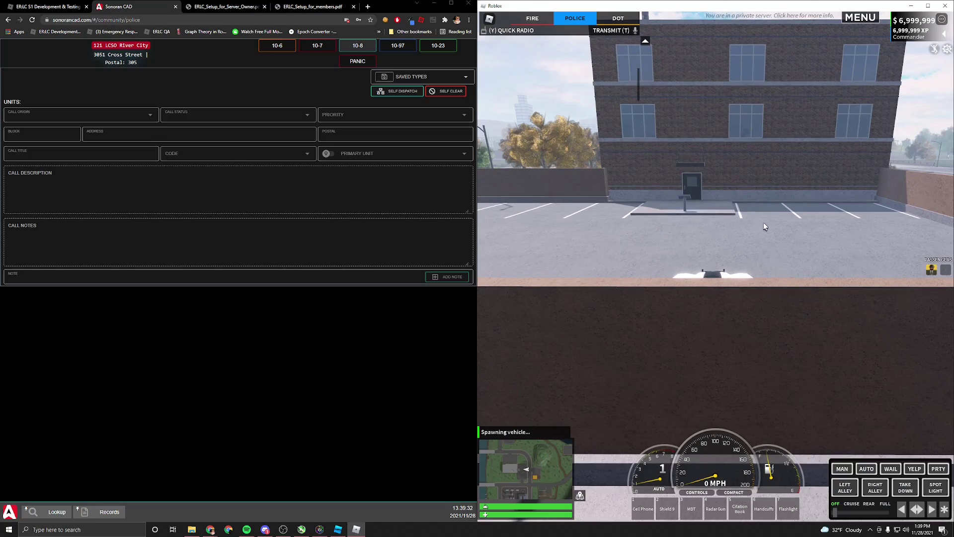
{"action": "key", "text": "w"}
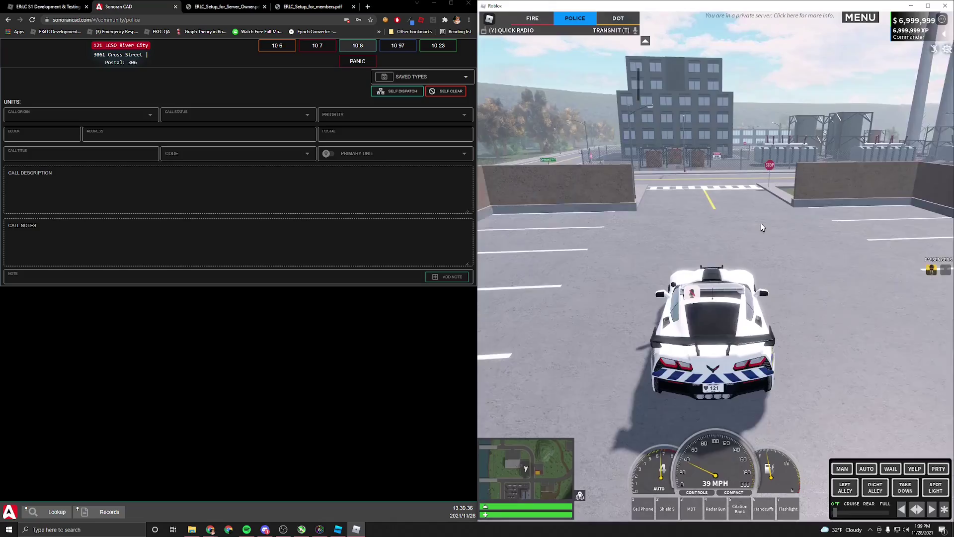
{"action": "key", "text": "a"}
{"action": "key", "text": "a"}
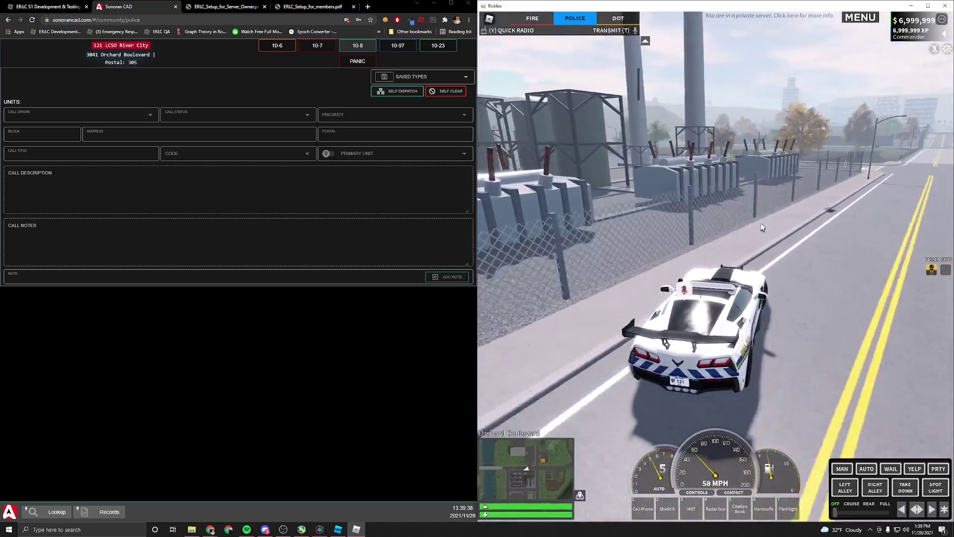
{"action": "key", "text": "s"}
{"action": "key", "text": "d"}
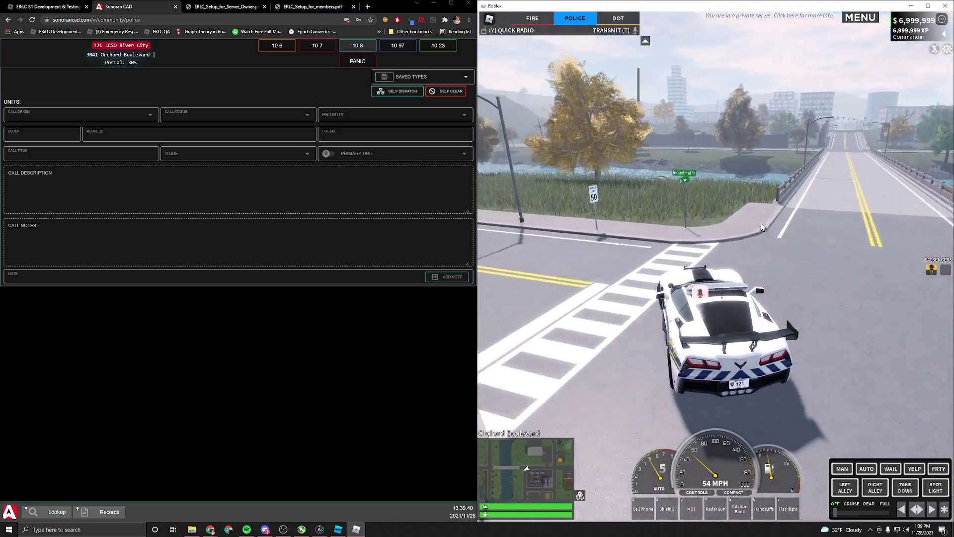
{"action": "key", "text": "w"}
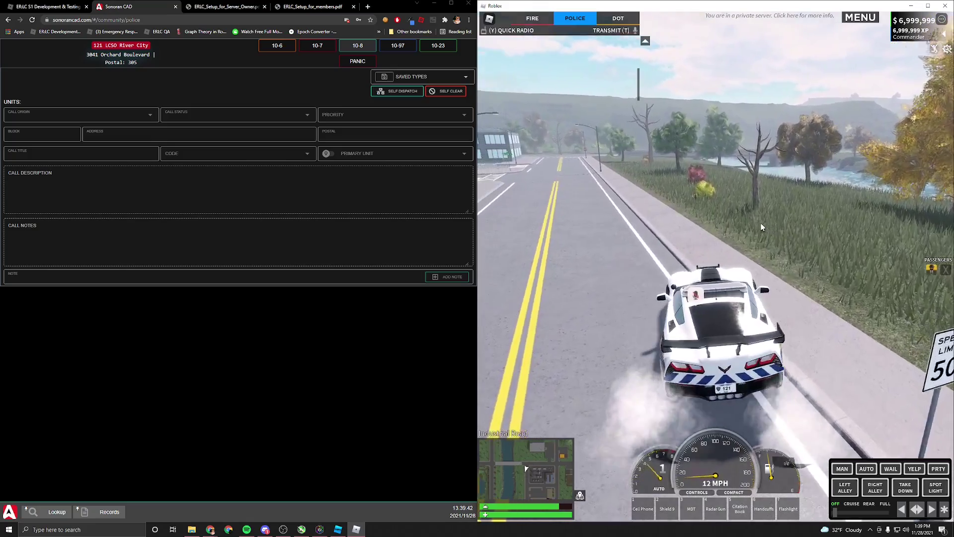
{"action": "key", "text": "w"}
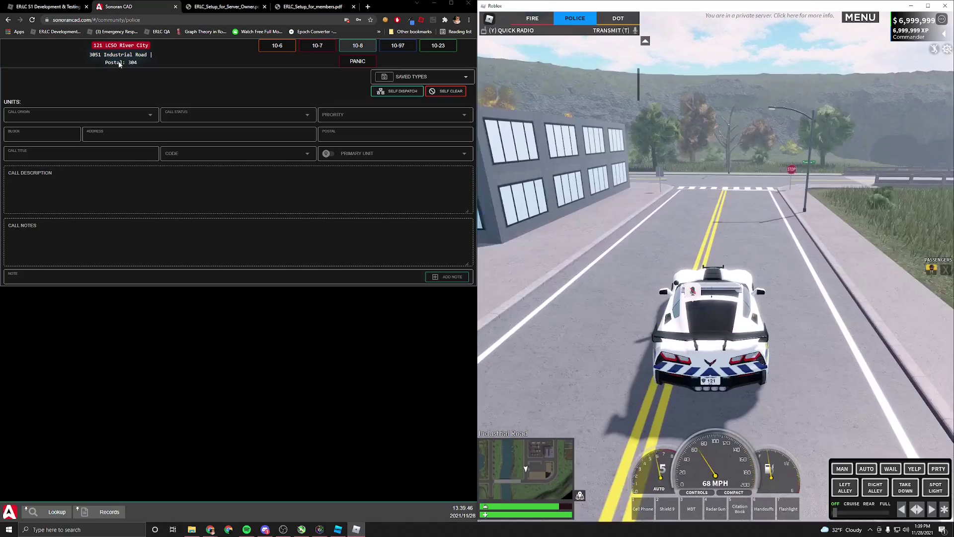
Turn onto Freedom Avenue and stop near the Main Street intersection, postal 203.
{"action": "key", "text": "d"}
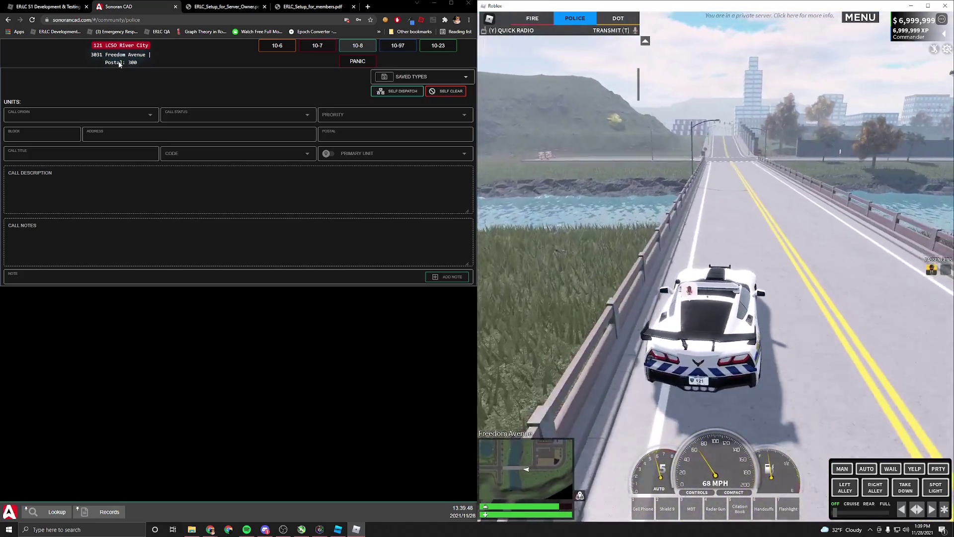
{"action": "key", "text": "w"}
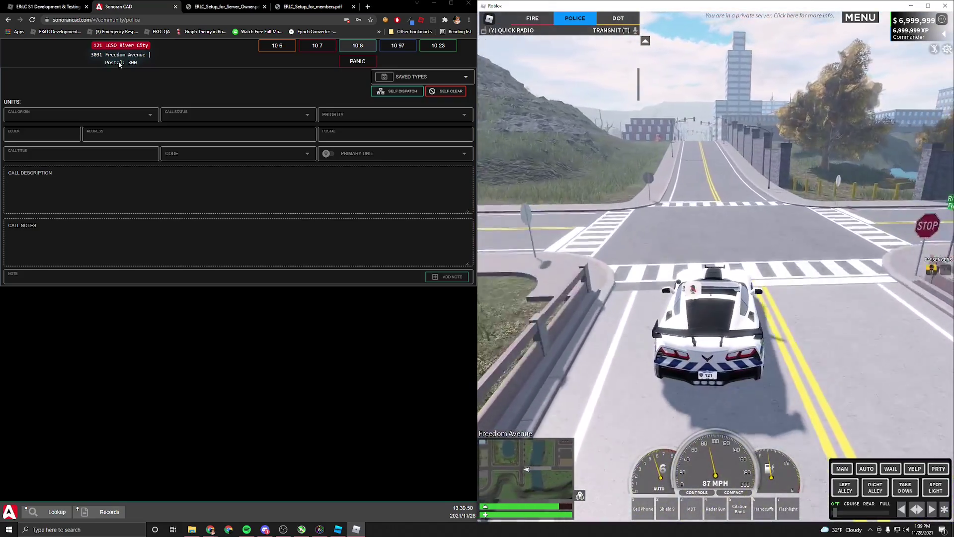
{"action": "key", "text": "w"}
{"action": "key", "text": "a"}
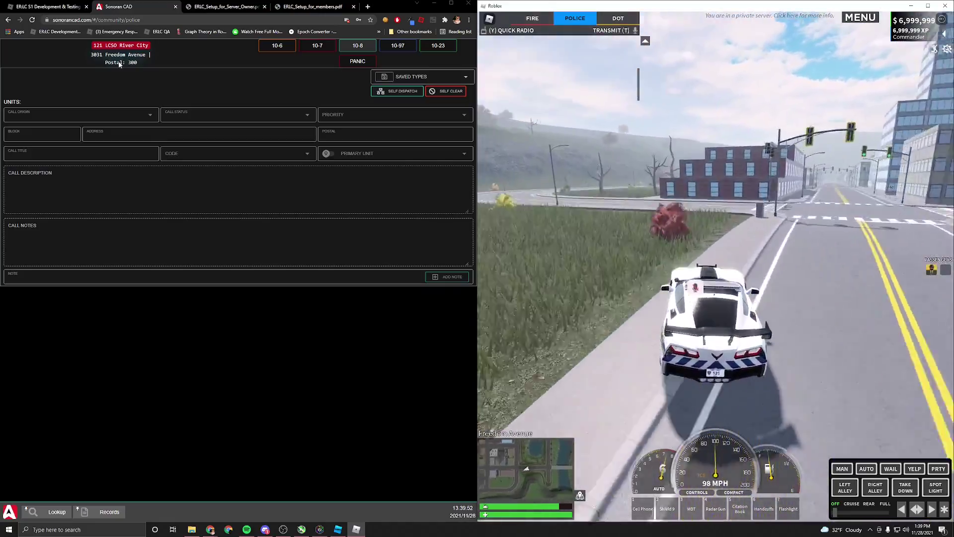
{"action": "key", "text": "a"}
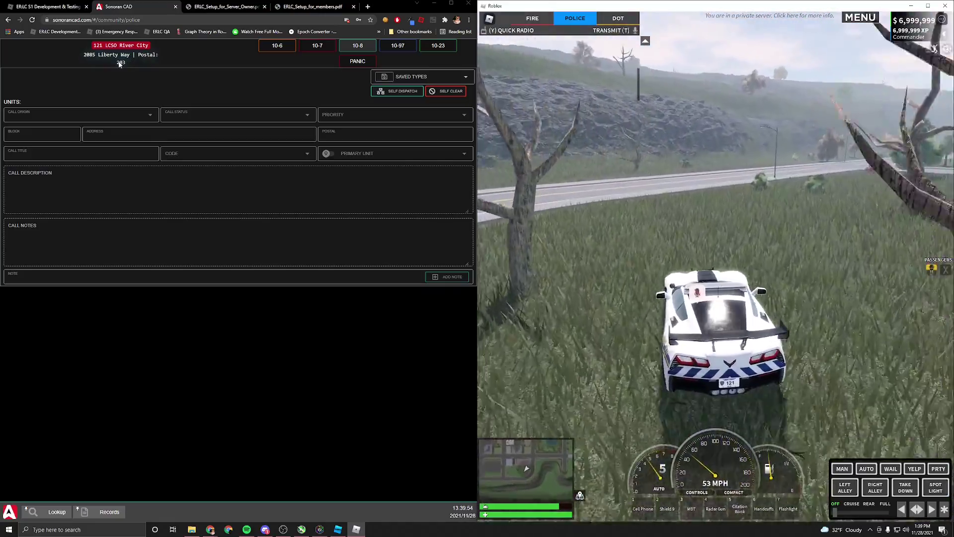
{"action": "key", "text": "d"}
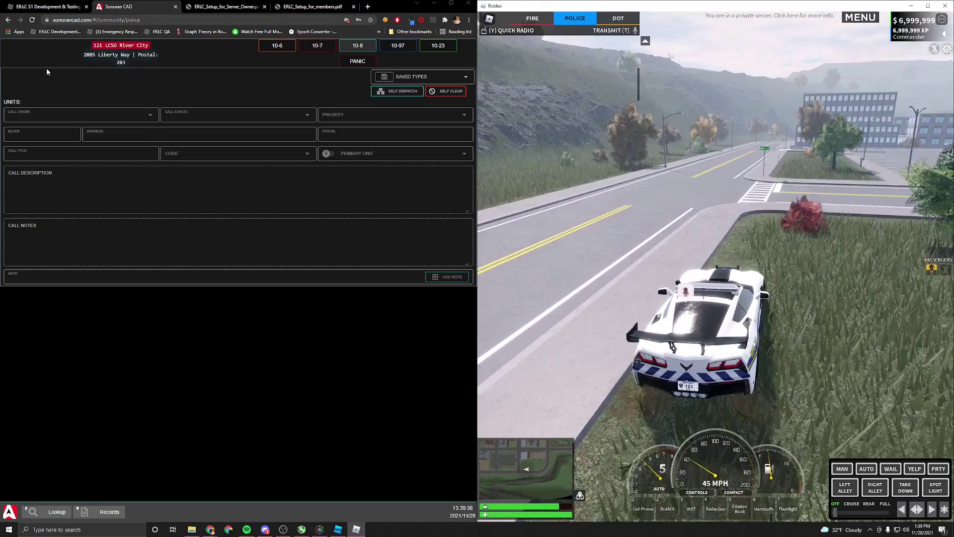
{"action": "key", "text": "s"}
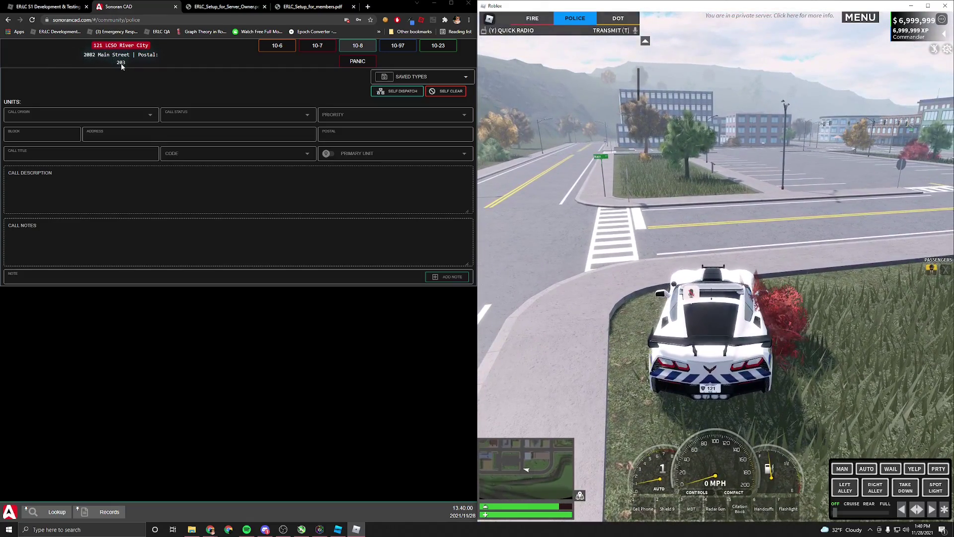
Open the full city map with its layer toggles and zoom in on the street names.
{"action": "left_click", "coordinate": [527, 469]}
{"action": "left_click", "coordinate": [618, 378]}
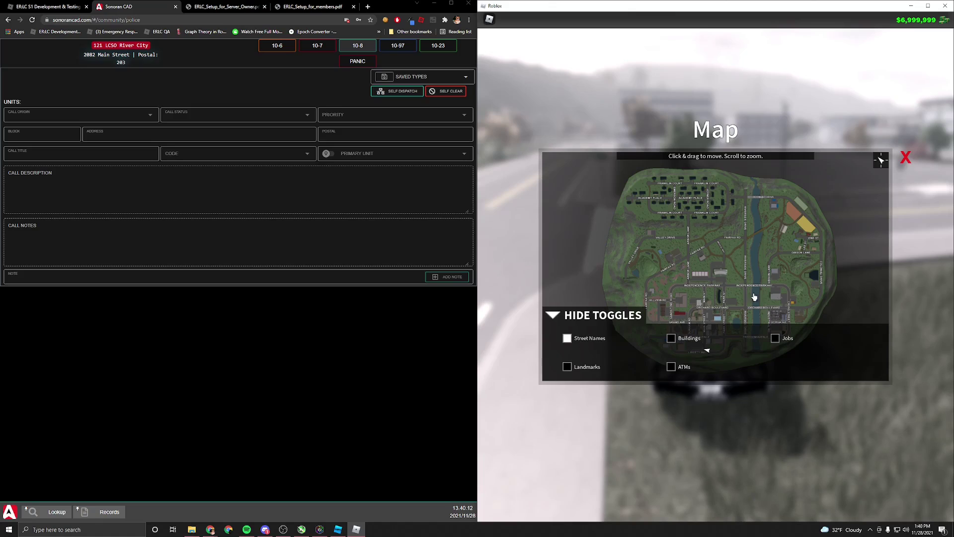
{"action": "scroll", "coordinate": [708, 297], "scroll_direction": "up", "scroll_amount": 3}
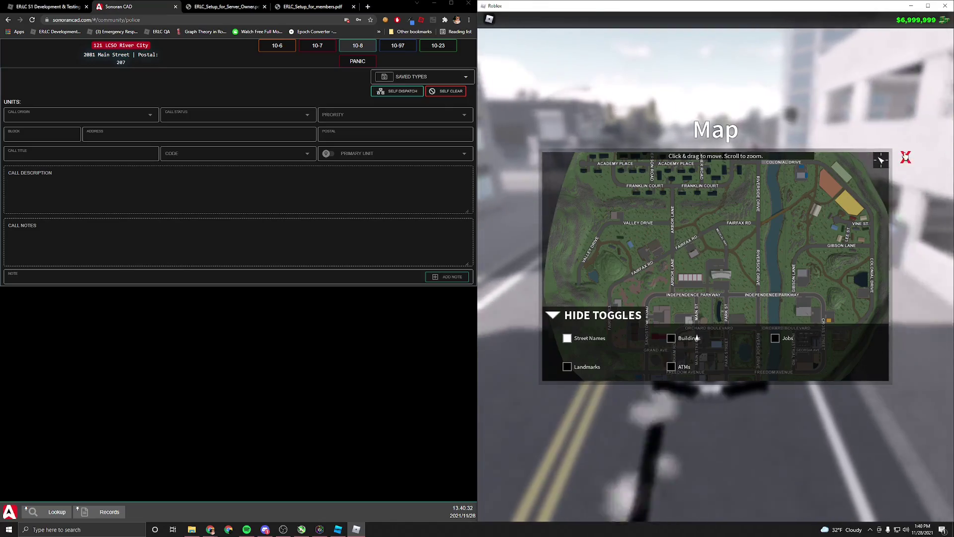
Close the map and drive onto Main Street, swinging left at the intersection.
{"action": "left_click", "coordinate": [903, 153]}
{"action": "key", "text": "d"}
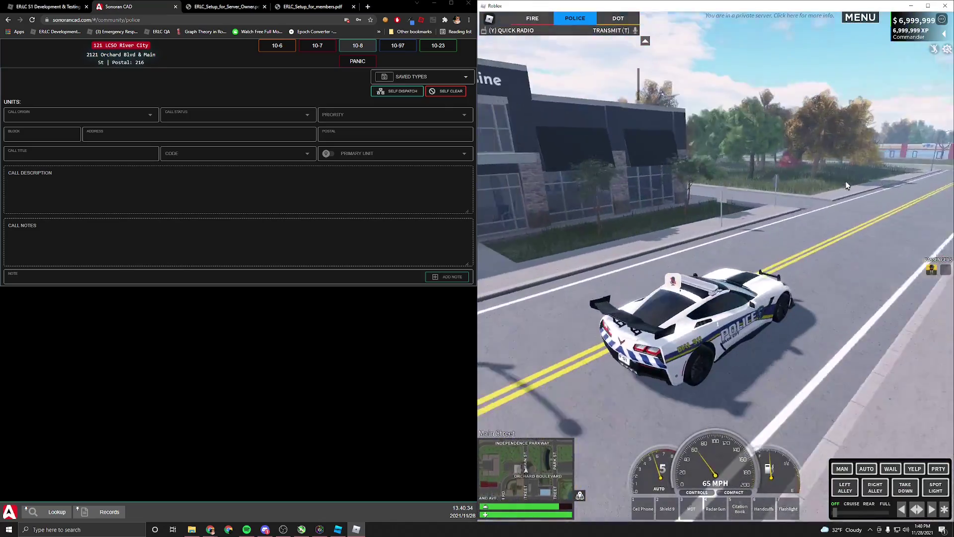
{"action": "key", "text": "s"}
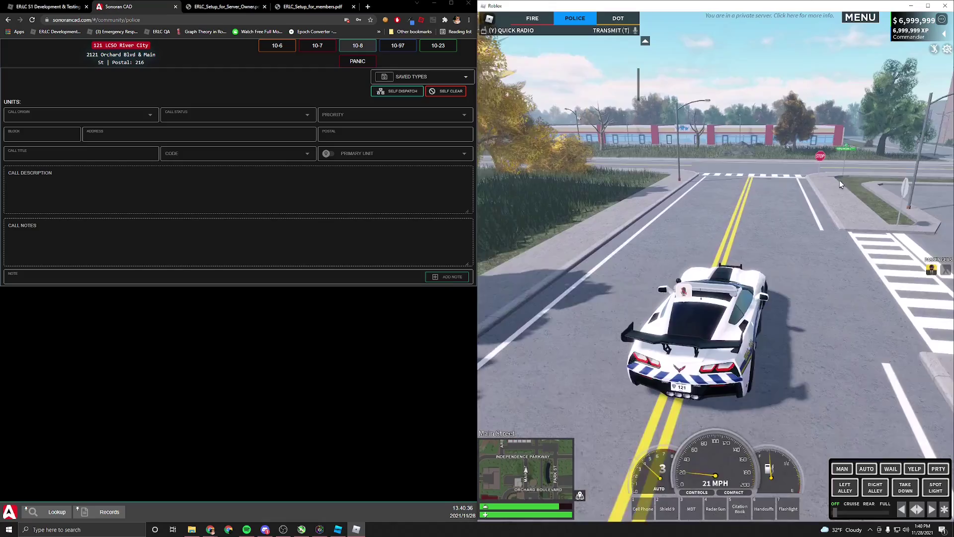
{"action": "key", "text": "a"}
{"action": "key", "text": "a"}
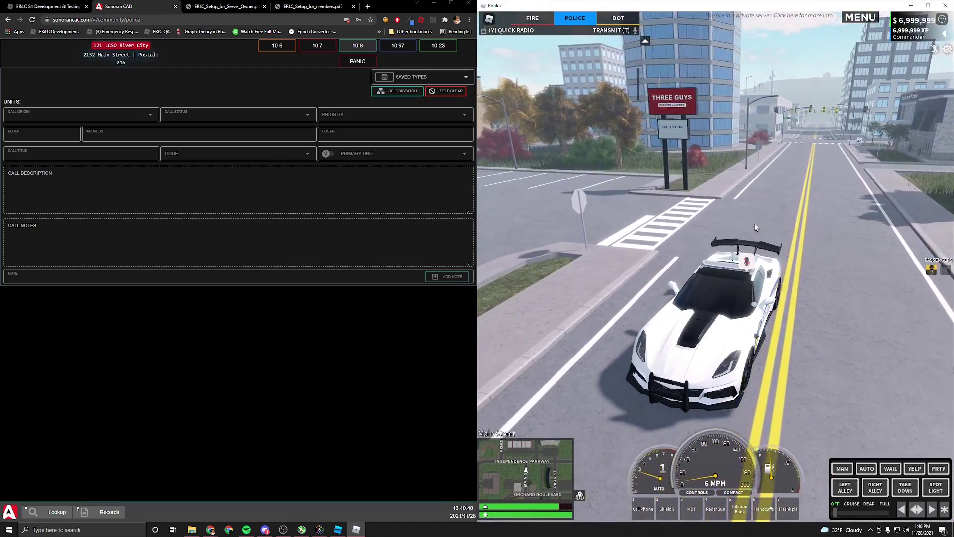
Set a waypoint with /postal 20 and check its marker on the city map.
{"action": "key", "text": "slash"}
{"action": "type", "text": "/postal 20"}
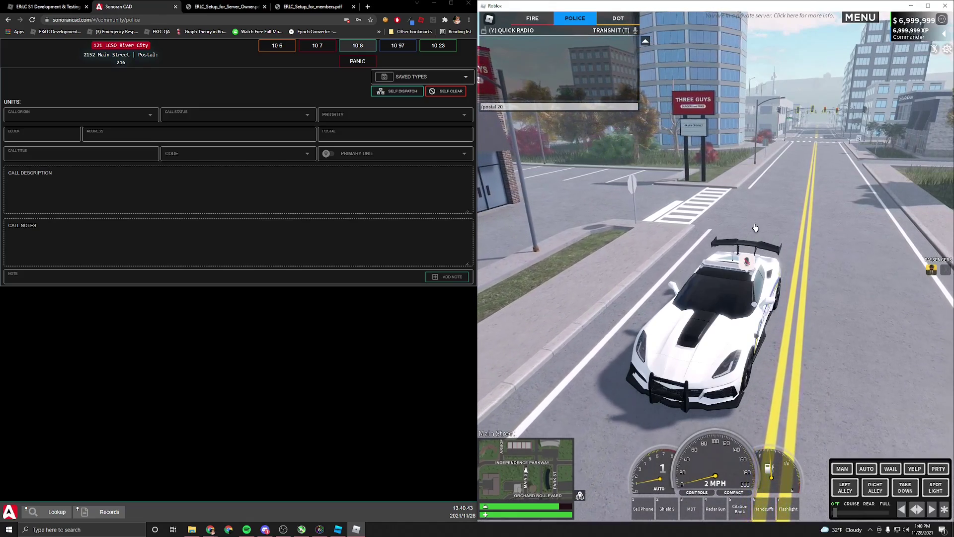
{"action": "key", "text": "Return"}
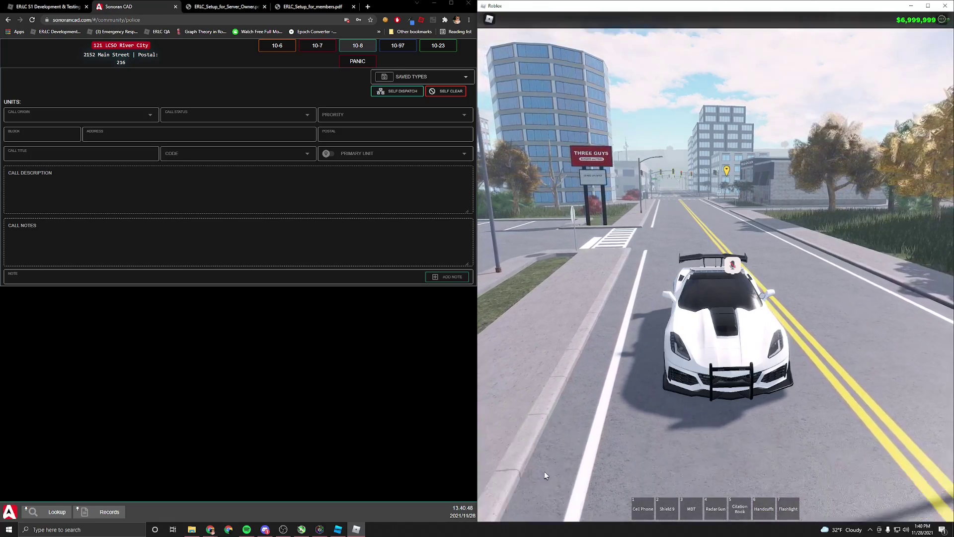
{"action": "left_click", "coordinate": [545, 471]}
{"action": "left_click_drag", "start_coordinate": [691, 297], "coordinate": [694, 260]}
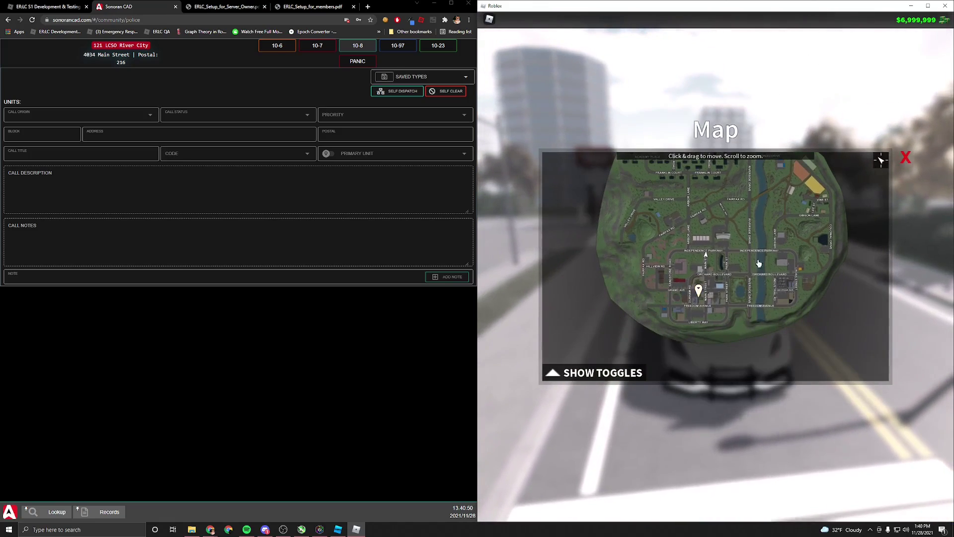
{"action": "left_click", "coordinate": [905, 157]}
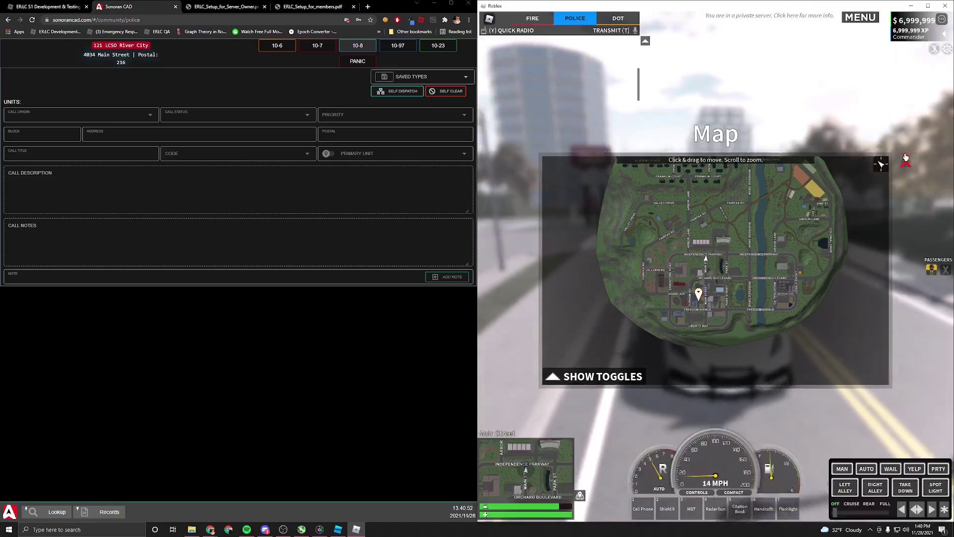
Drive the patrol car along Main Street, discard the stray /co chat, and stop near Freedom Avenue & Grand Avenue.
{"action": "key", "text": "s"}
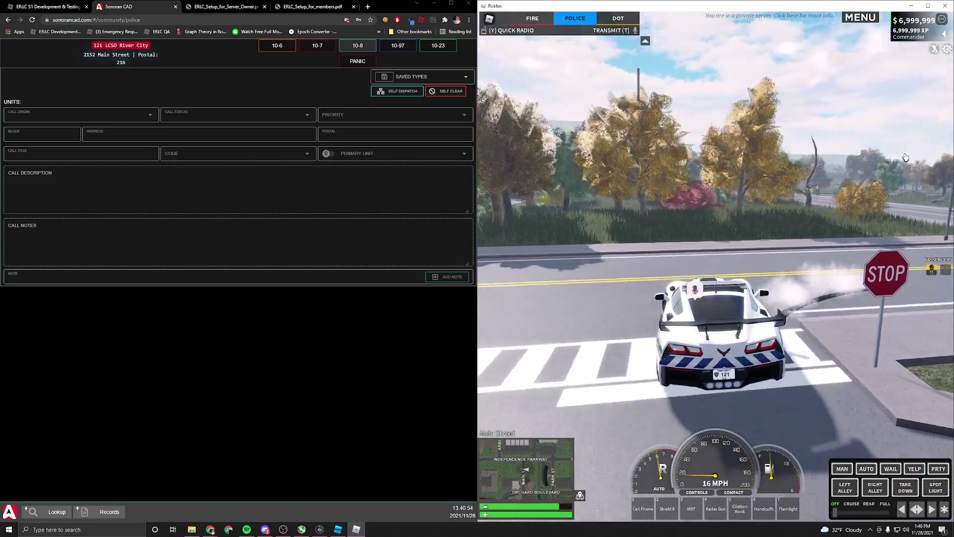
{"action": "key", "text": "w"}
{"action": "key", "text": "a"}
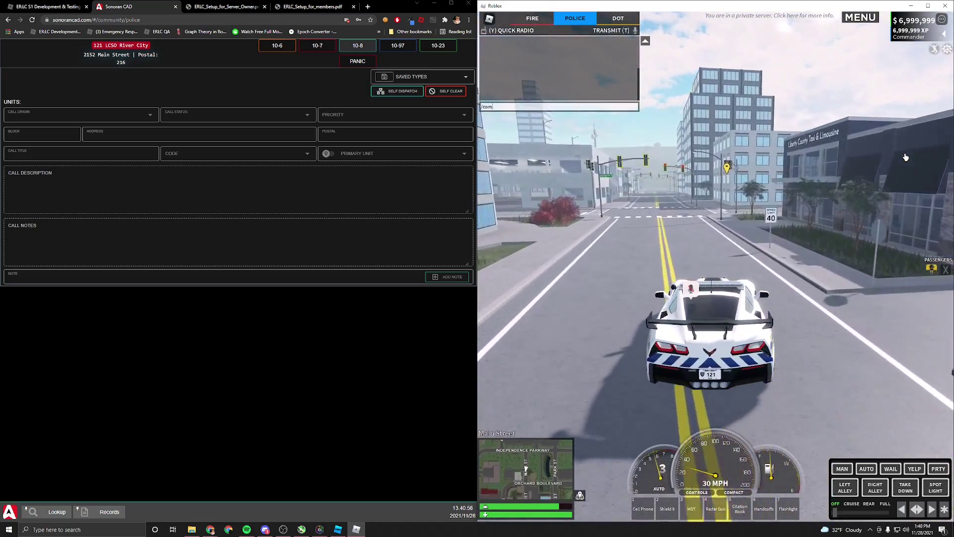
{"action": "type", "text": "/co"}
{"action": "key", "text": "Escape"}
{"action": "key", "text": "s"}
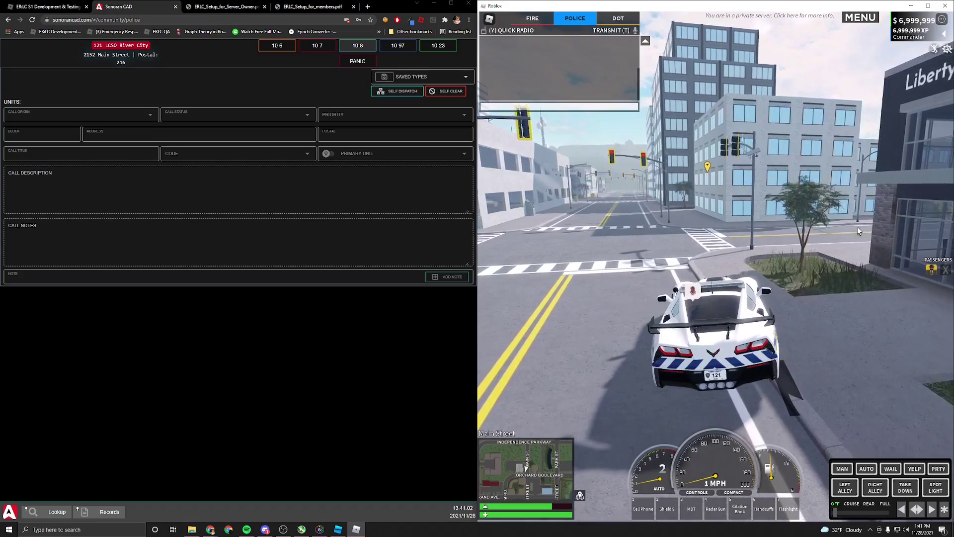
{"action": "key", "text": "w"}
{"action": "key", "text": "w"}
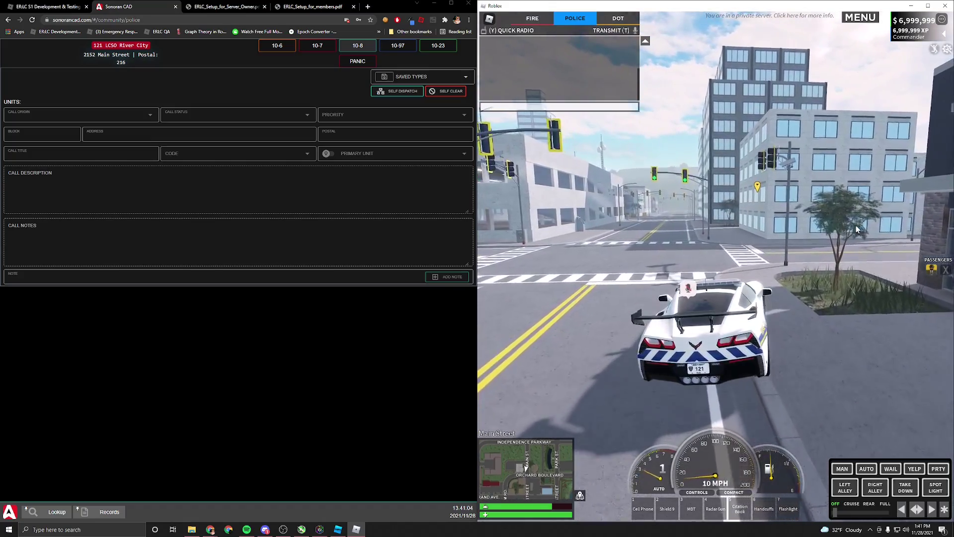
{"action": "key", "text": "w"}
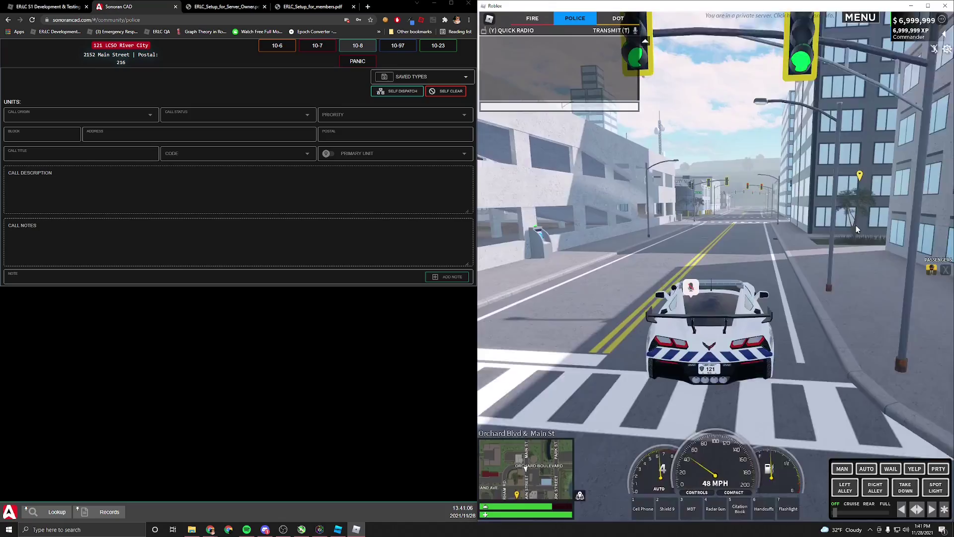
{"action": "key", "text": "s"}
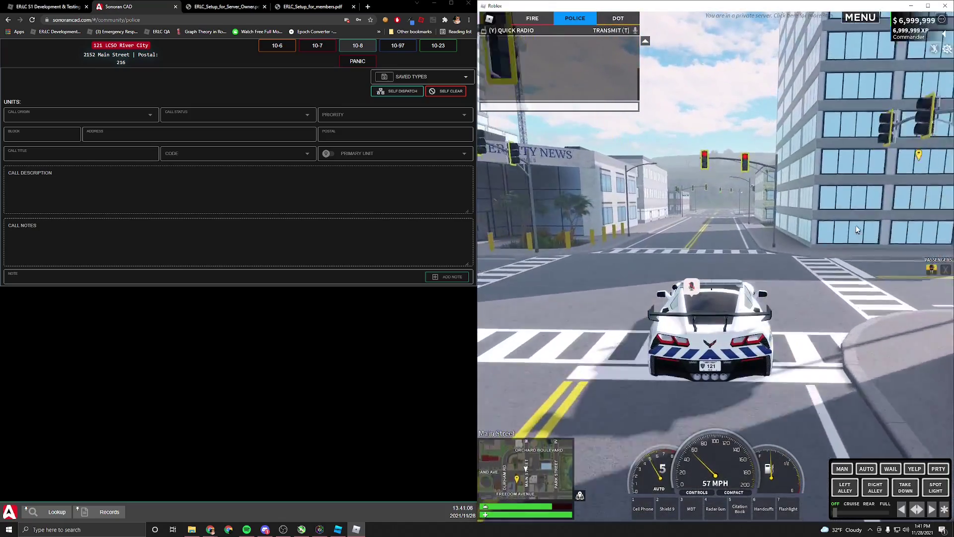
{"action": "key", "text": "s"}
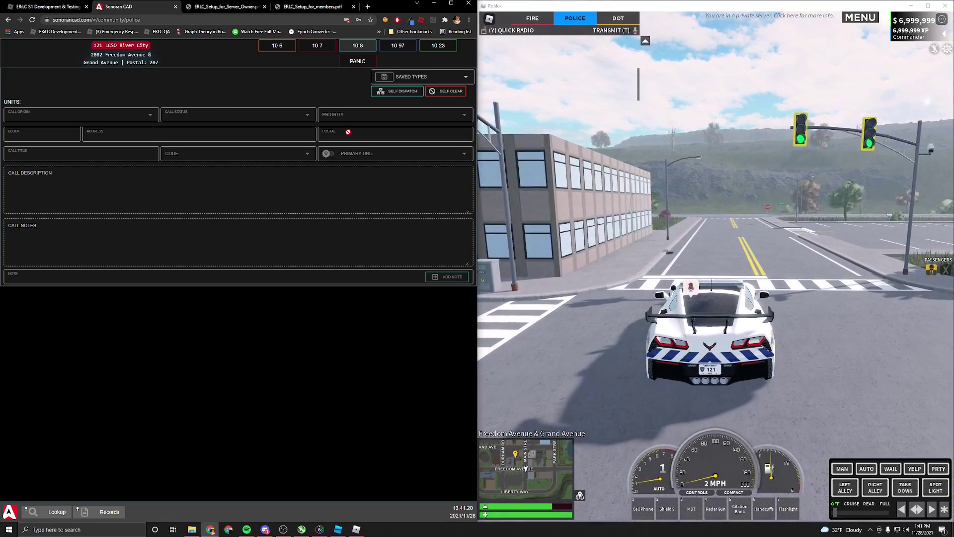
Go back to the community menu and open the Dispatch page showing unit 121 and active calls.
{"action": "left_click", "coordinate": [8, 19]}
{"action": "left_click", "coordinate": [264, 317]}
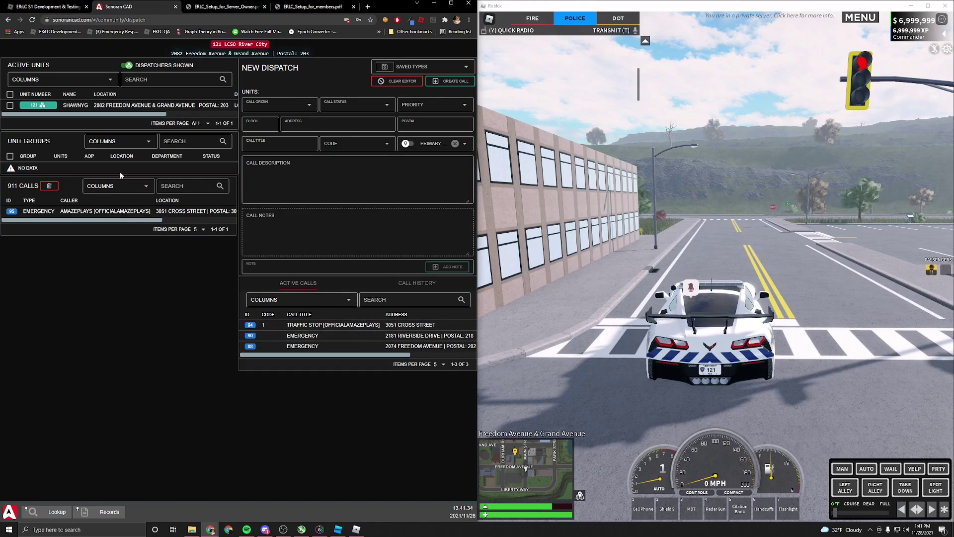
From the in-game phone, submit a police emergency call reporting 'Someone broke into my house'.
{"action": "key", "text": "1"}
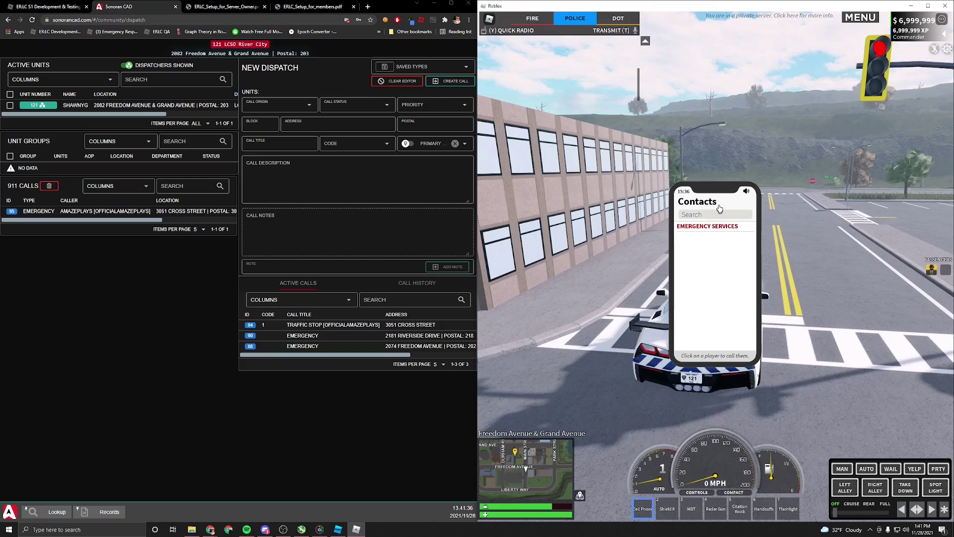
{"action": "left_click", "coordinate": [730, 229]}
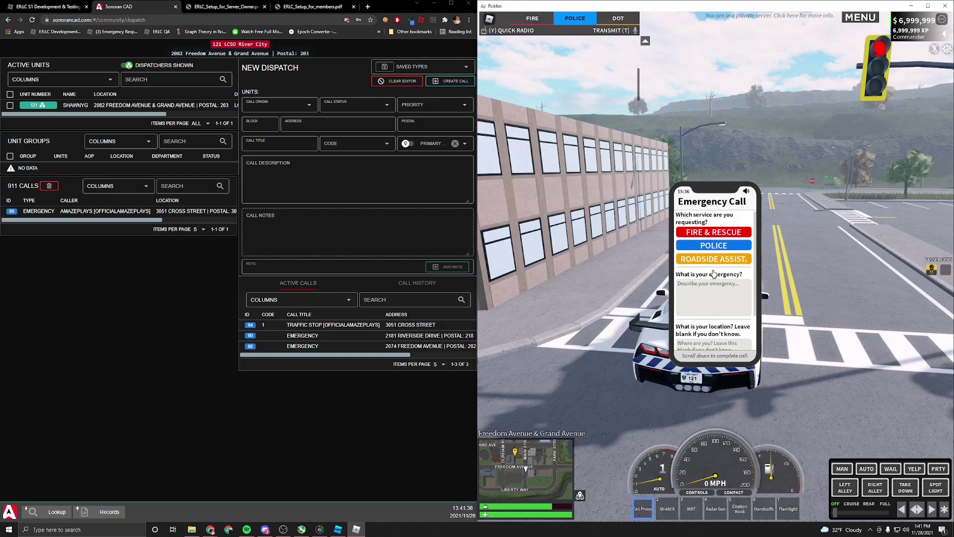
{"action": "left_click", "coordinate": [713, 248]}
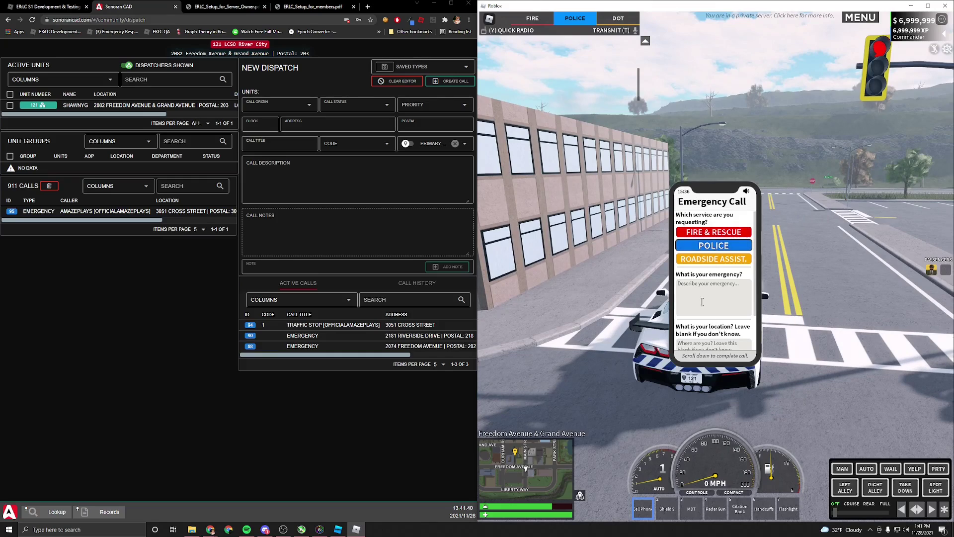
{"action": "type", "text": "Someone broke into my house"}
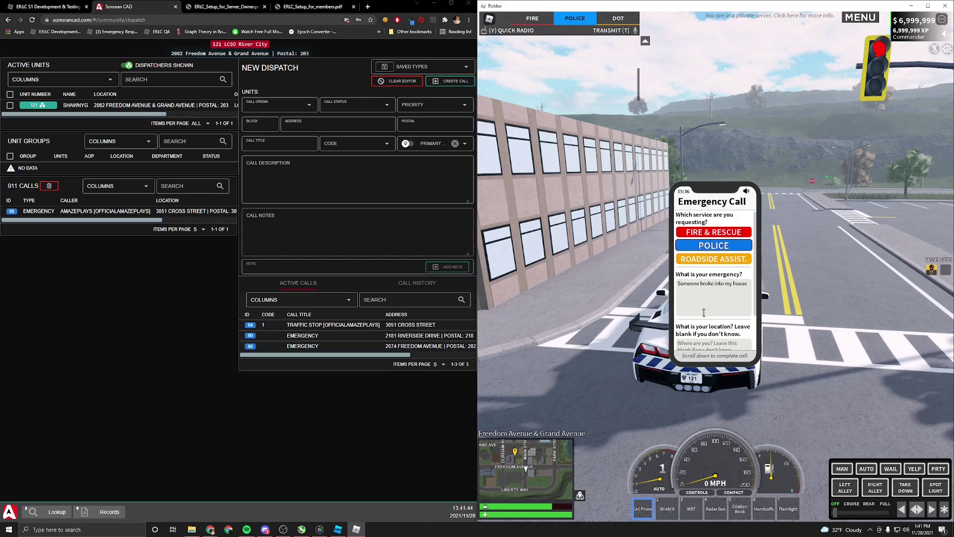
{"action": "scroll", "coordinate": [711, 326], "scroll_direction": "down", "scroll_amount": 2}
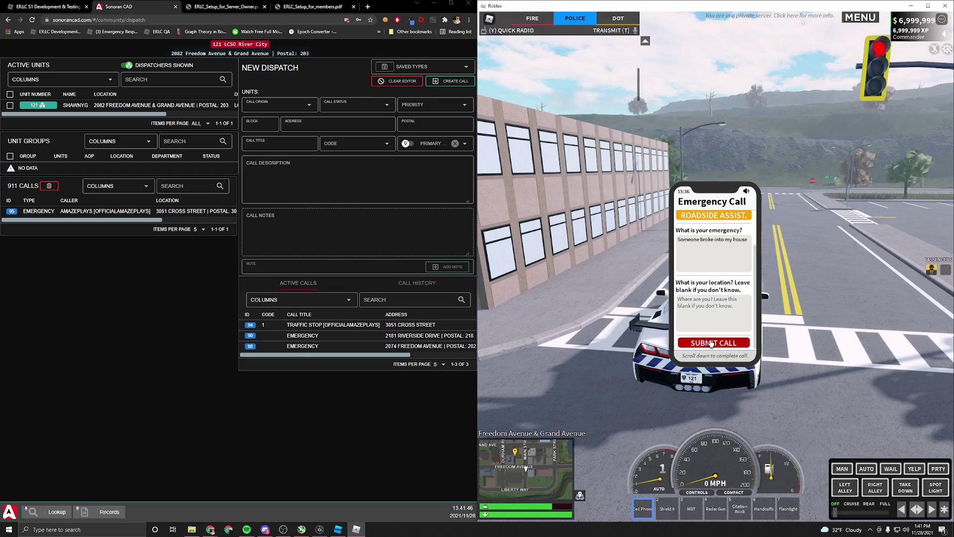
{"action": "left_click", "coordinate": [712, 343]}
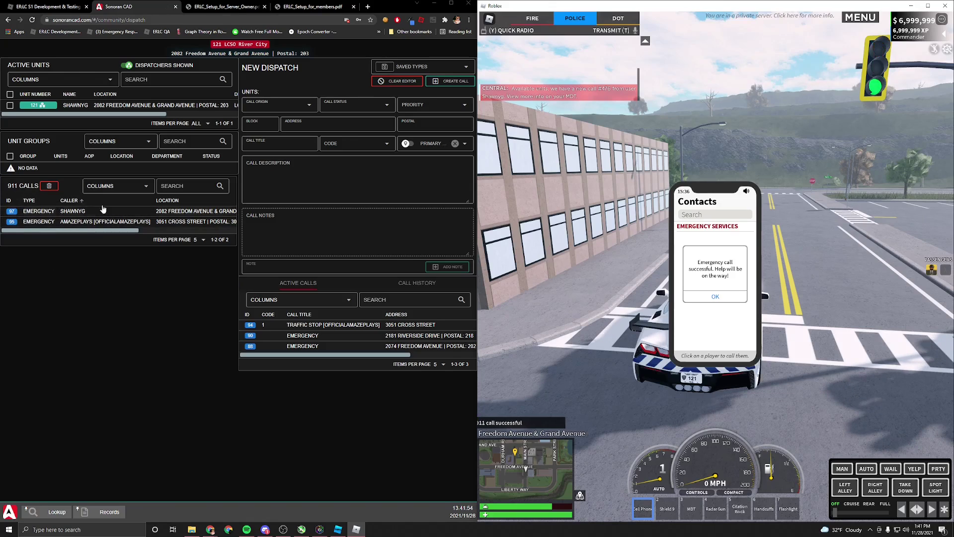
Load the newest 911 call into the editor, set status Active and priority 2, and create call 98.
{"action": "right_click", "coordinate": [134, 220]}
{"action": "left_click", "coordinate": [154, 226]}
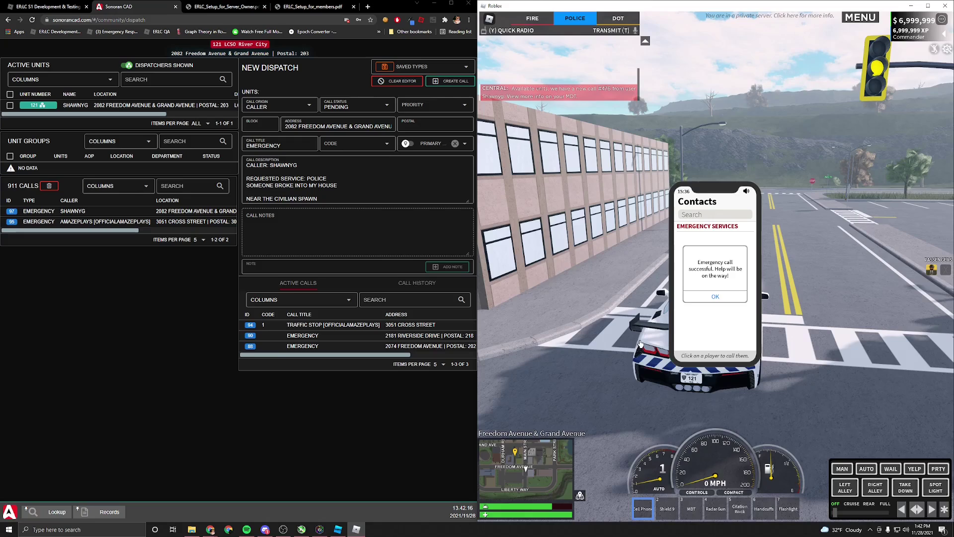
{"action": "left_click_drag", "start_coordinate": [318, 126], "coordinate": [412, 137]}
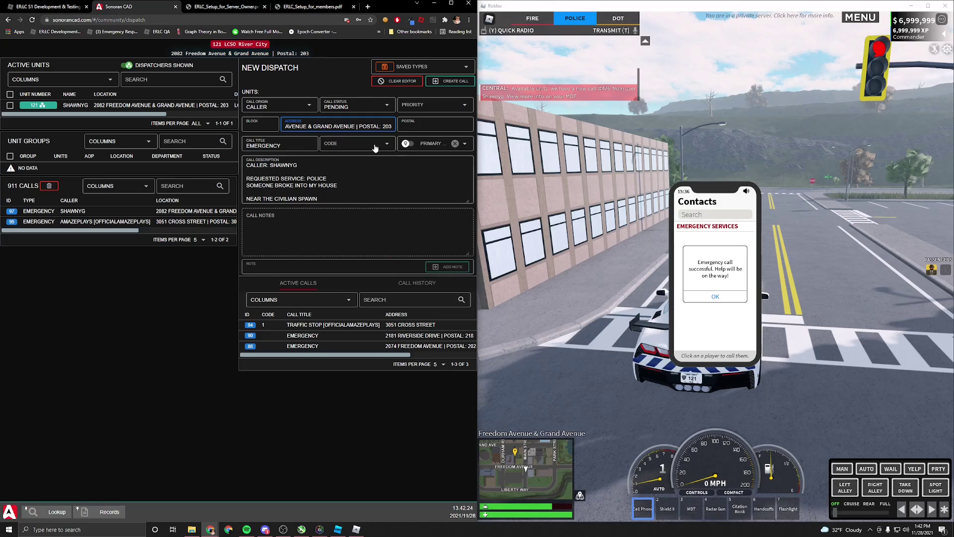
{"action": "left_click", "coordinate": [362, 106]}
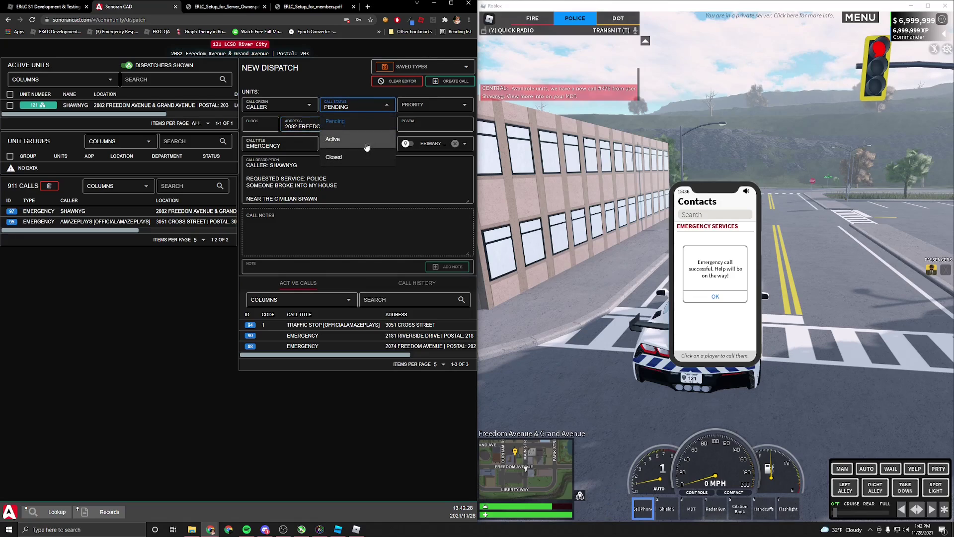
{"action": "left_click", "coordinate": [366, 148]}
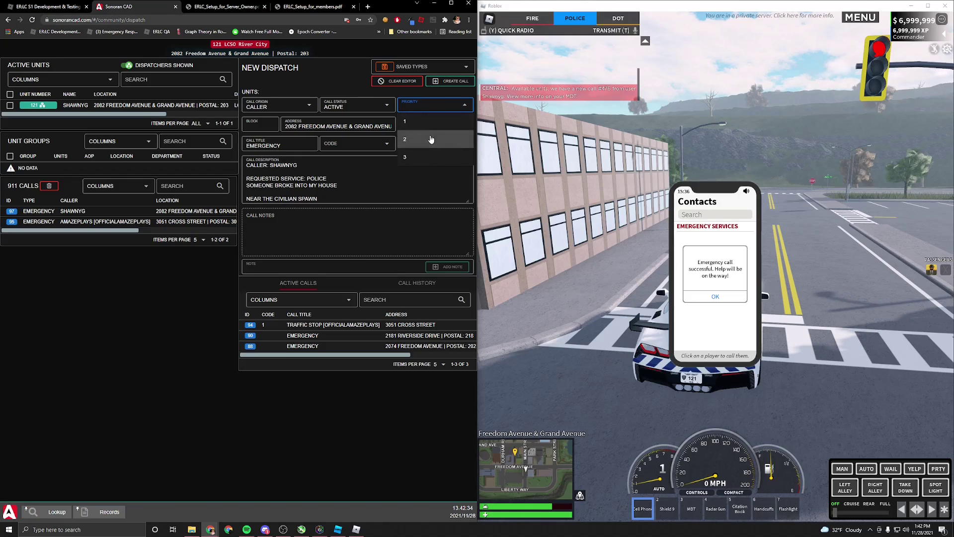
{"action": "left_click", "coordinate": [453, 86]}
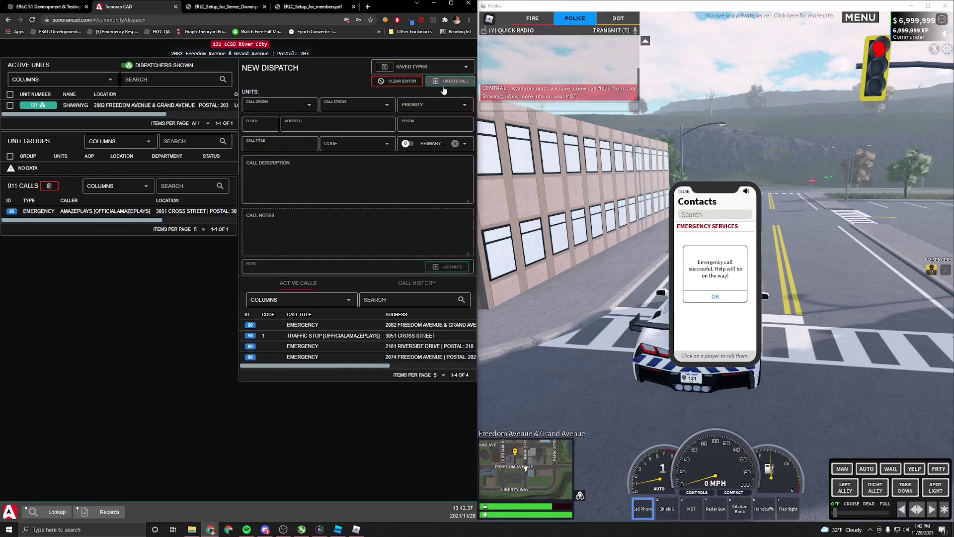
Edit call 98 to add unit 121, update the call, then clear the editor to a blank form.
{"action": "right_click", "coordinate": [338, 328]}
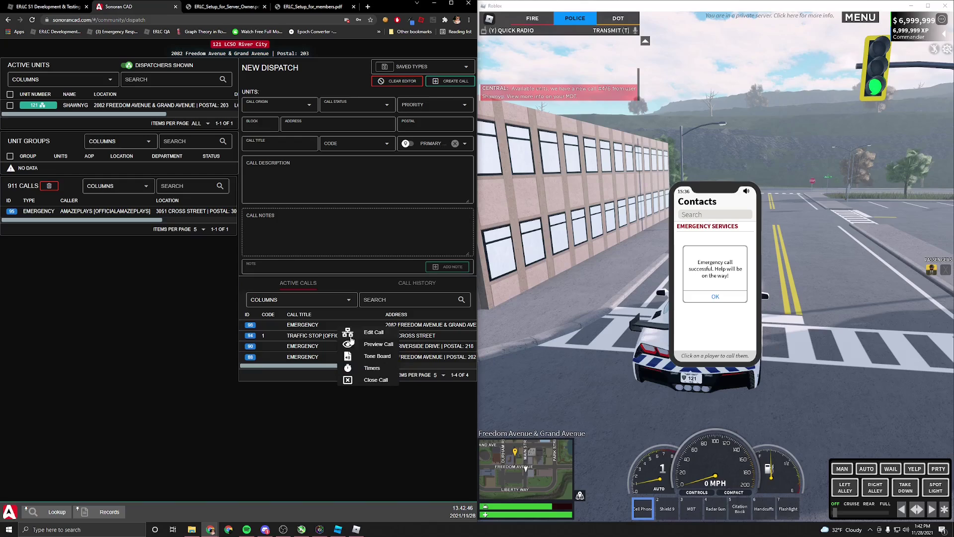
{"action": "left_click", "coordinate": [359, 333]}
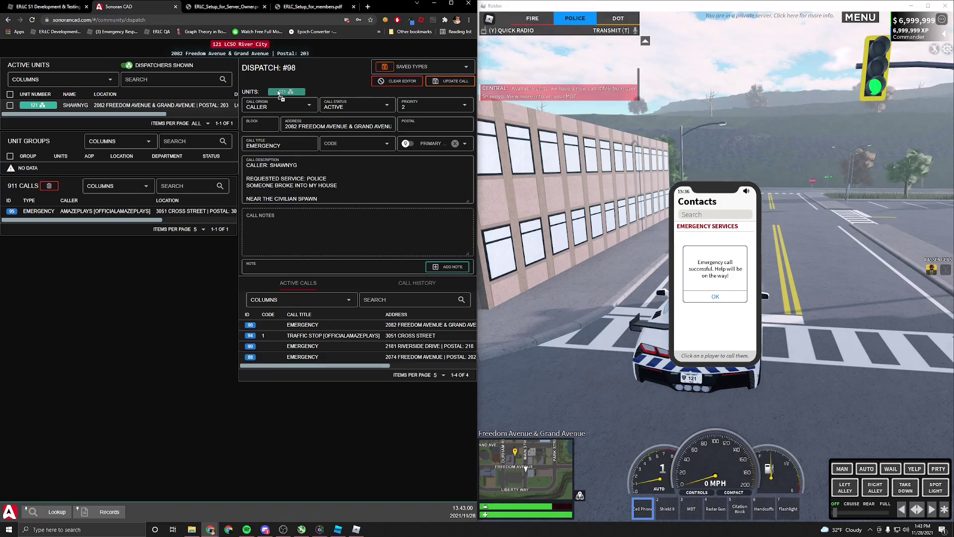
{"action": "left_click_drag", "start_coordinate": [279, 94], "coordinate": [281, 94]}
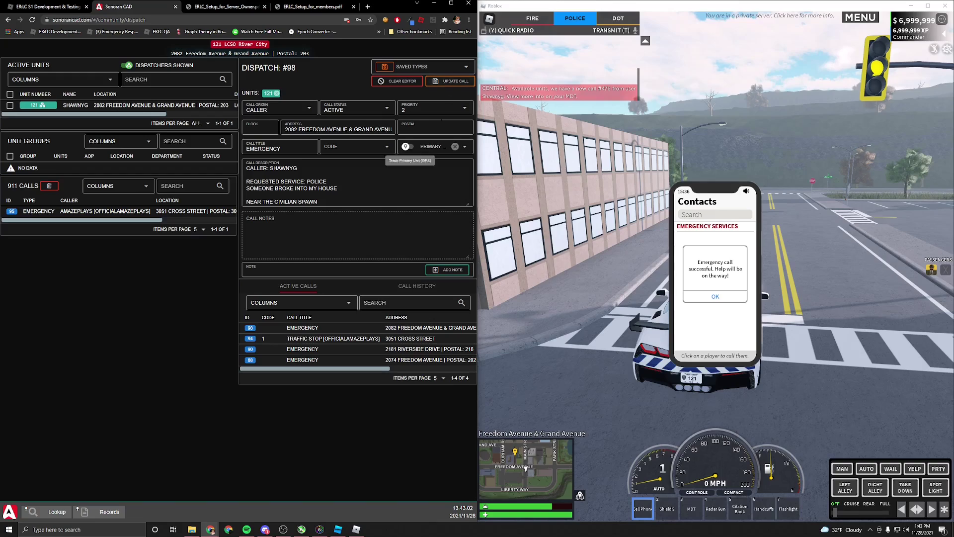
{"action": "left_click", "coordinate": [449, 81]}
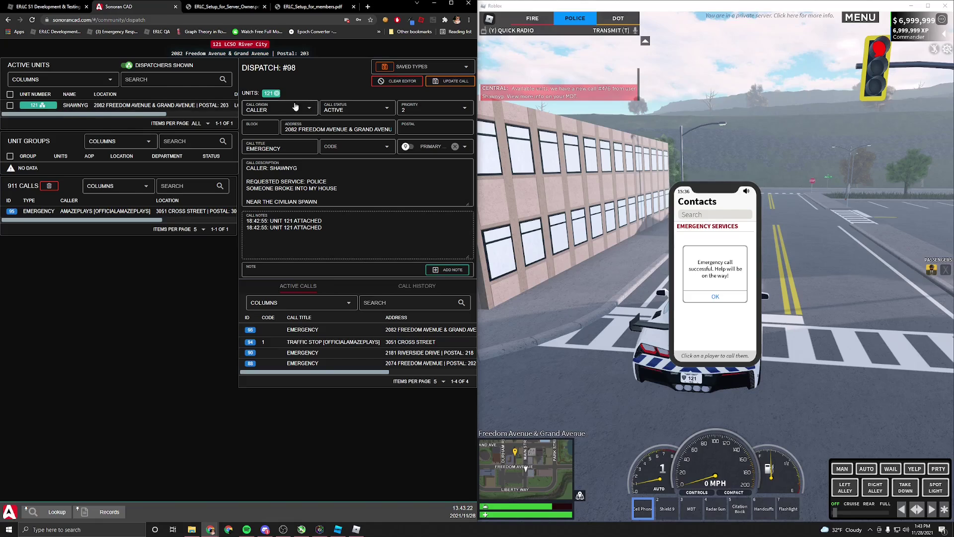
{"action": "left_click", "coordinate": [432, 82]}
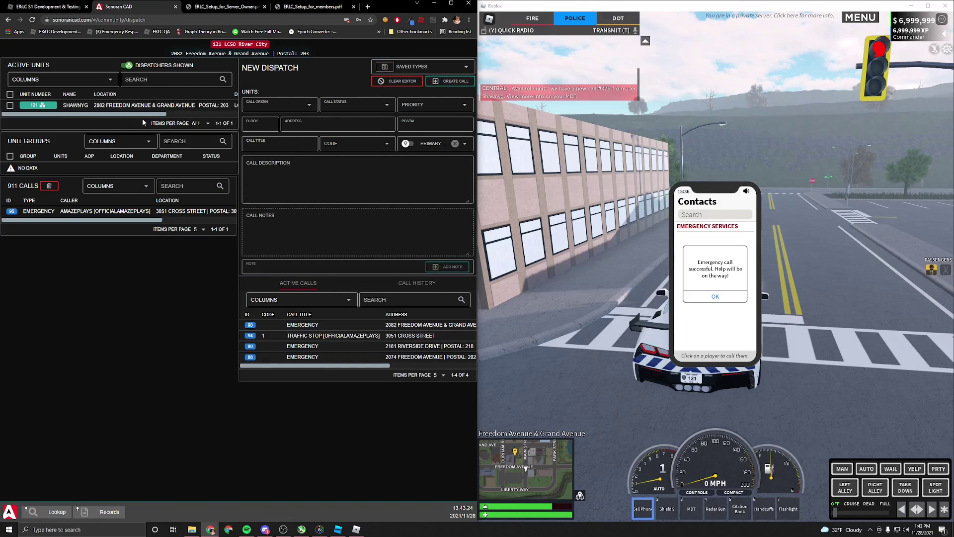
Drag the unit 121 chip onto call 98 again, then return to the PRC Test community menu.
{"action": "left_click_drag", "start_coordinate": [42, 108], "coordinate": [330, 326]}
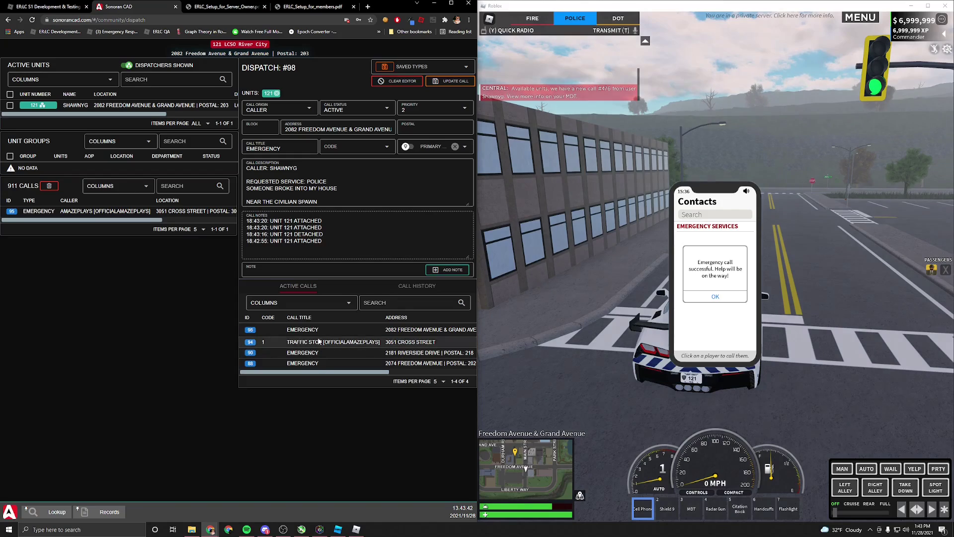
{"action": "left_click", "coordinate": [9, 20]}
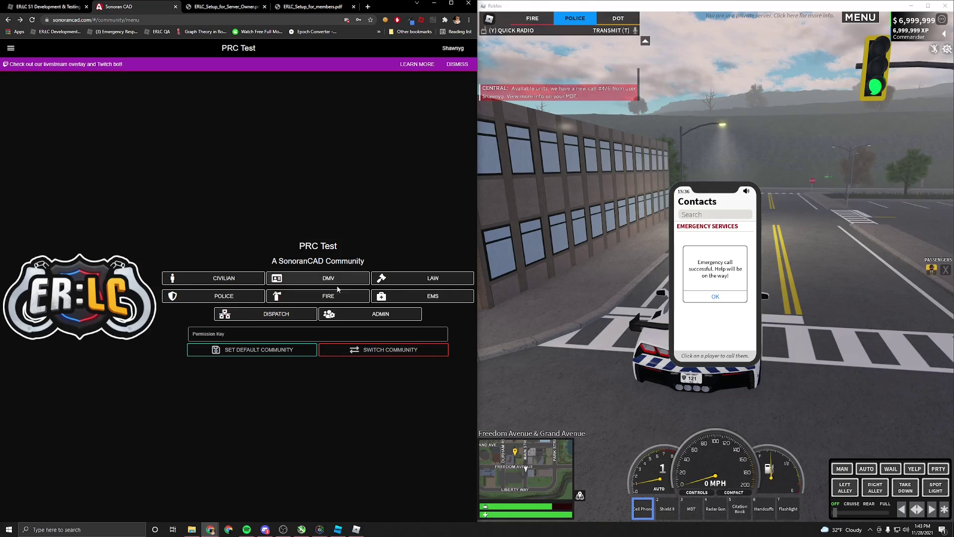
Open the police MDT view and mute the Sonoran CAD browser tab.
{"action": "left_click", "coordinate": [244, 295]}
{"action": "right_click", "coordinate": [133, 9]}
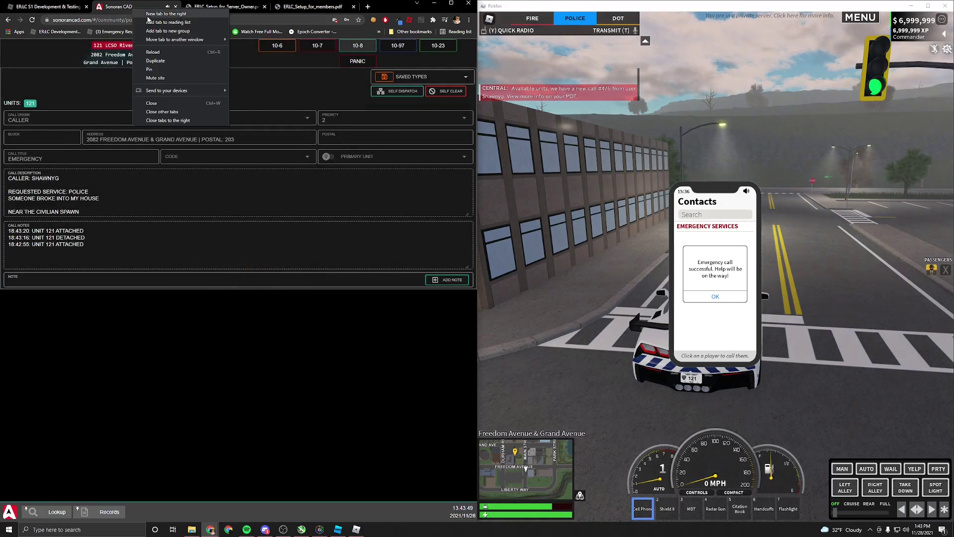
{"action": "left_click", "coordinate": [173, 78]}
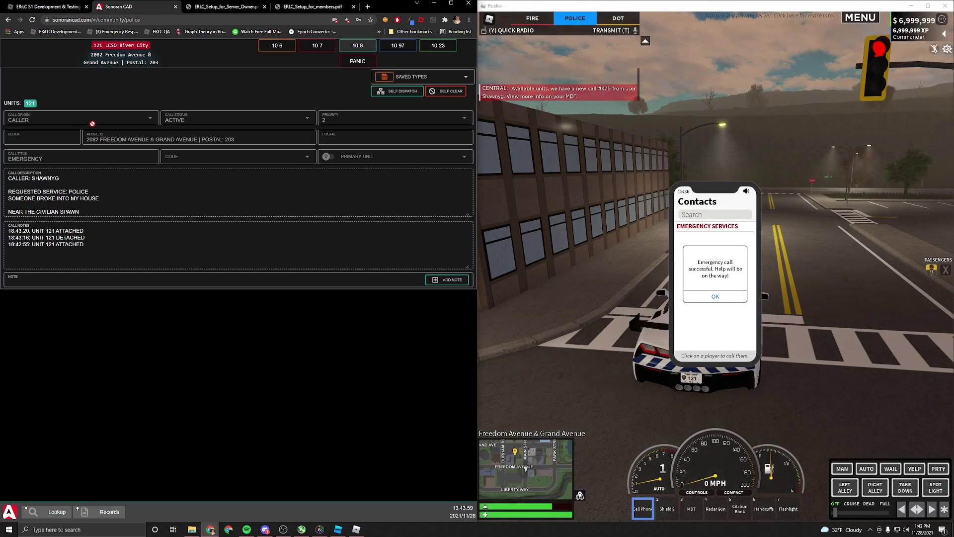
Add the note 'SUSPECT IS ANGRY' to the break-in call.
{"action": "left_click", "coordinate": [56, 278]}
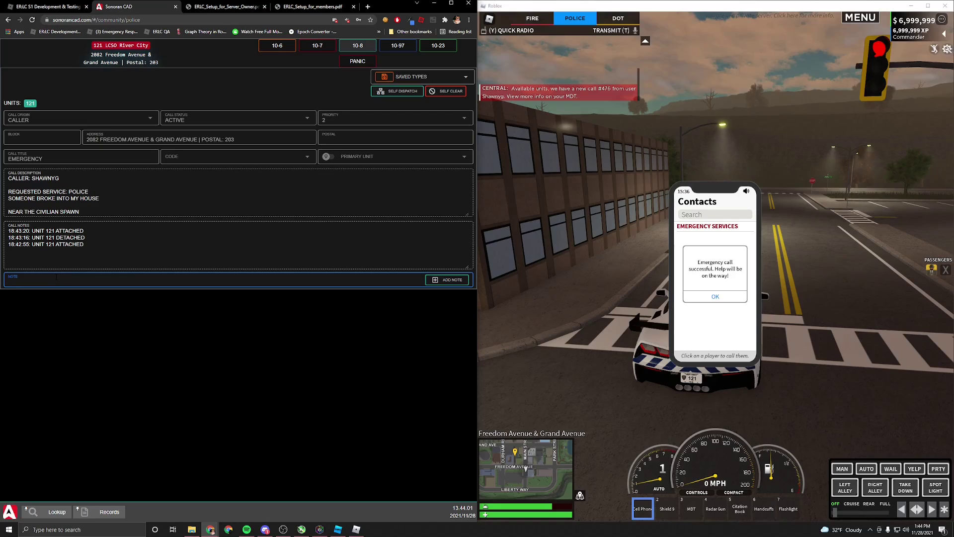
{"action": "type", "text": "SUSPECT IS"}
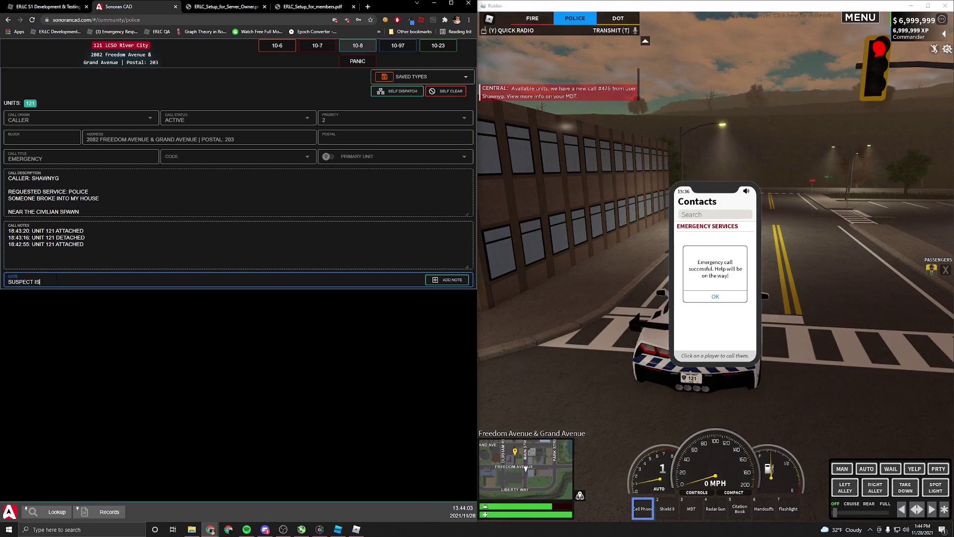
{"action": "type", "text": " B"}
{"action": "key", "text": "BackSpace"}
{"action": "type", "text": "ANGRY"}
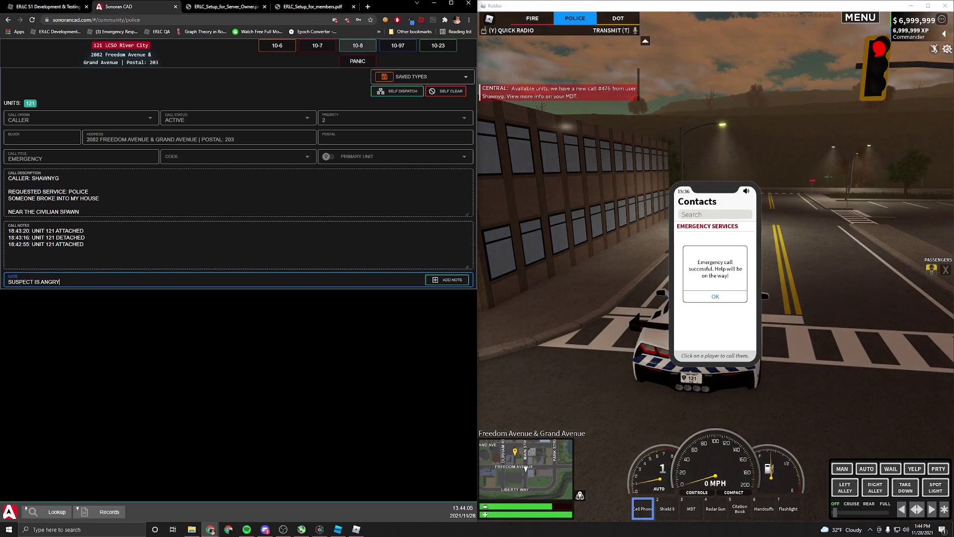
{"action": "key", "text": "Return"}
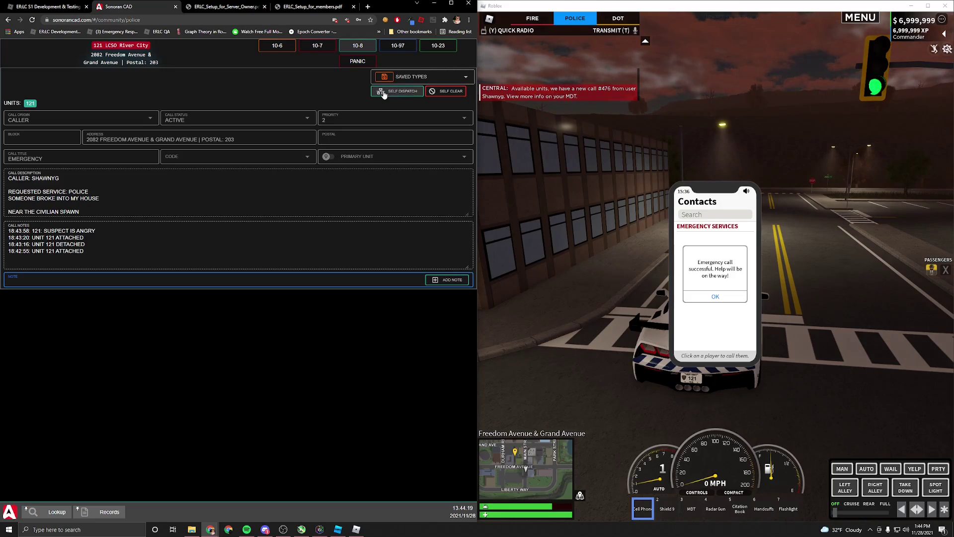
Detach unit 121 from call 98 using Self Dispatch and Self Clear, confirming the detach.
{"action": "left_click", "coordinate": [384, 93]}
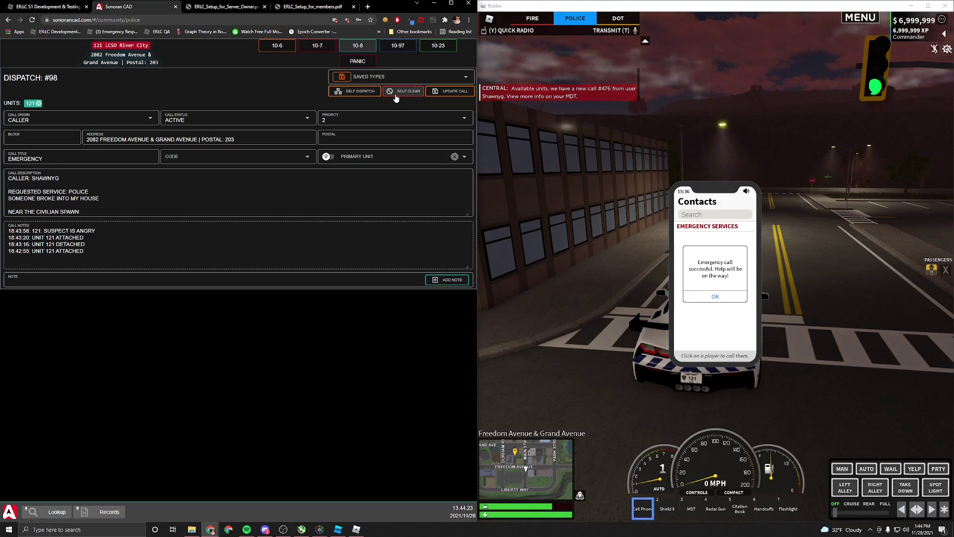
{"action": "left_click", "coordinate": [396, 96]}
{"action": "left_click", "coordinate": [293, 299]}
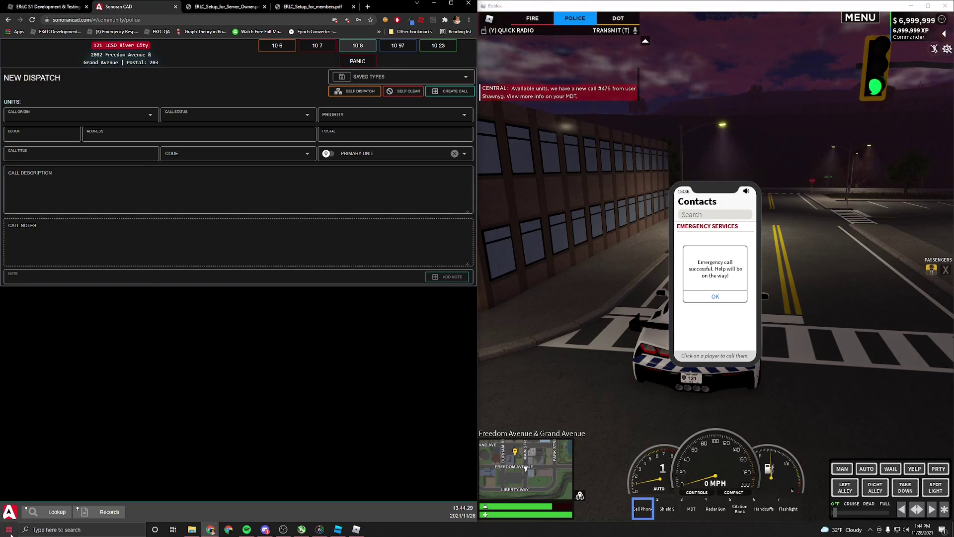
Reattach unit 121 to call 98 from the Dispatch > Active Calls list, then close the list.
{"action": "left_click", "coordinate": [9, 512]}
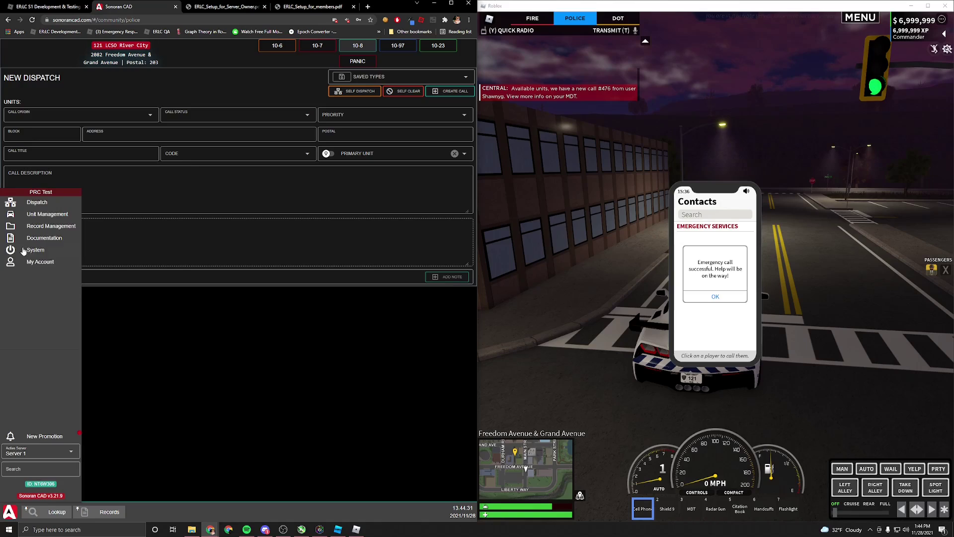
{"action": "left_click", "coordinate": [29, 204]}
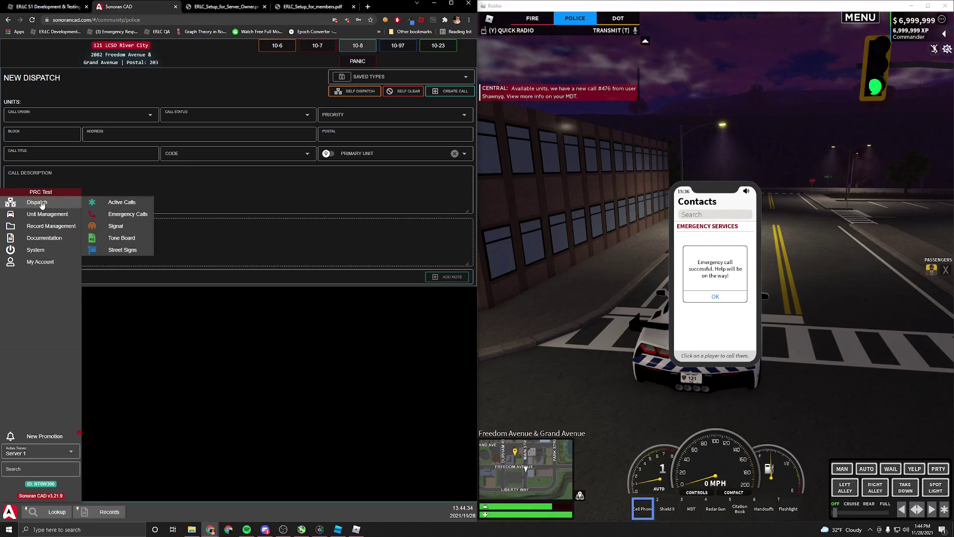
{"action": "left_click", "coordinate": [110, 203]}
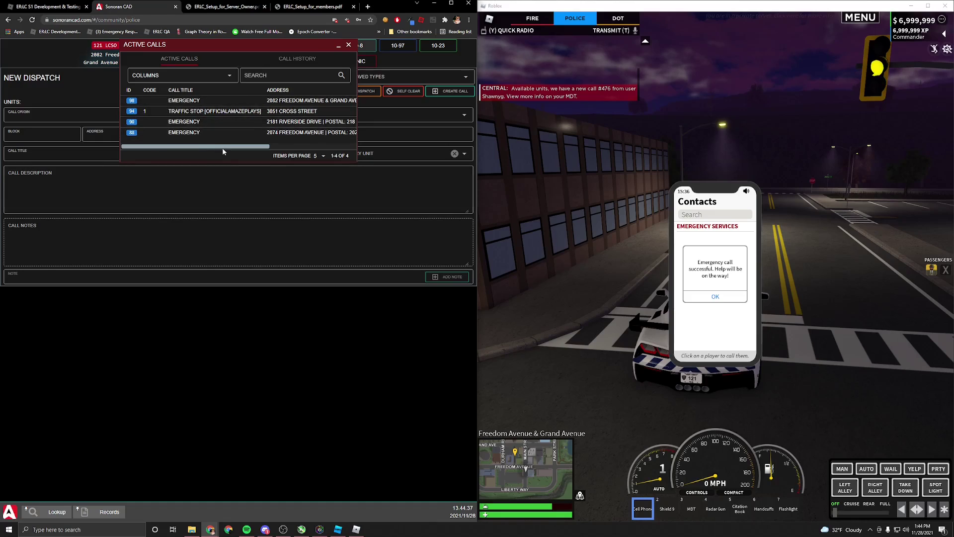
{"action": "right_click", "coordinate": [187, 106]}
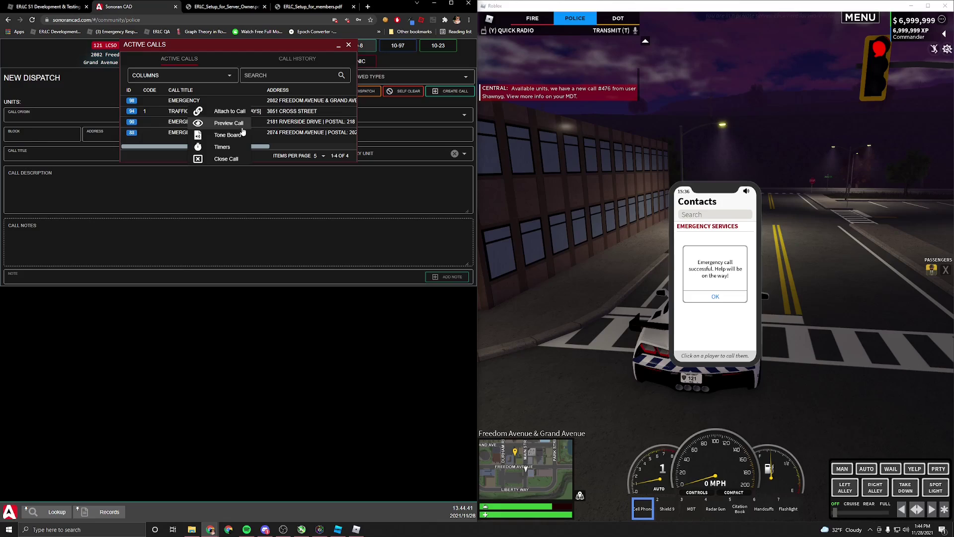
{"action": "left_click", "coordinate": [230, 111]}
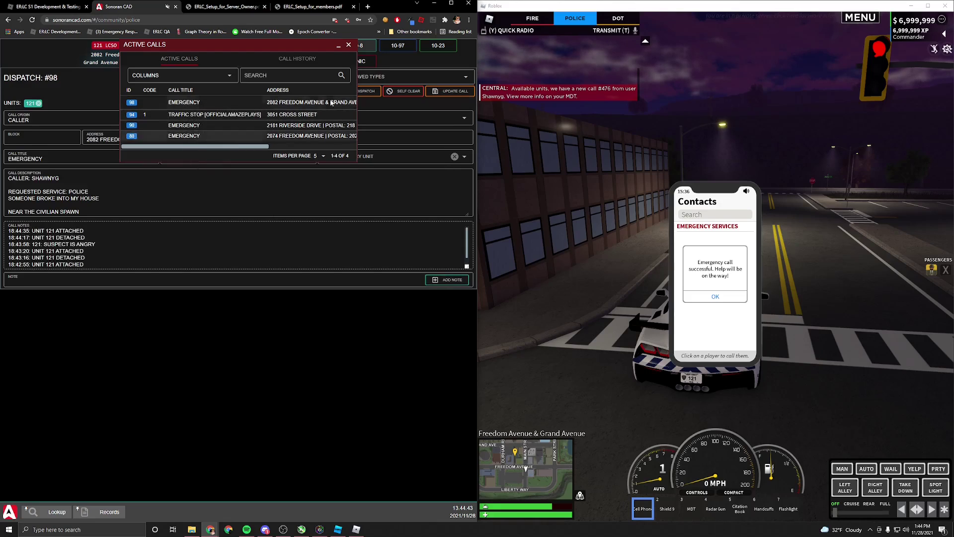
{"action": "left_click", "coordinate": [348, 45]}
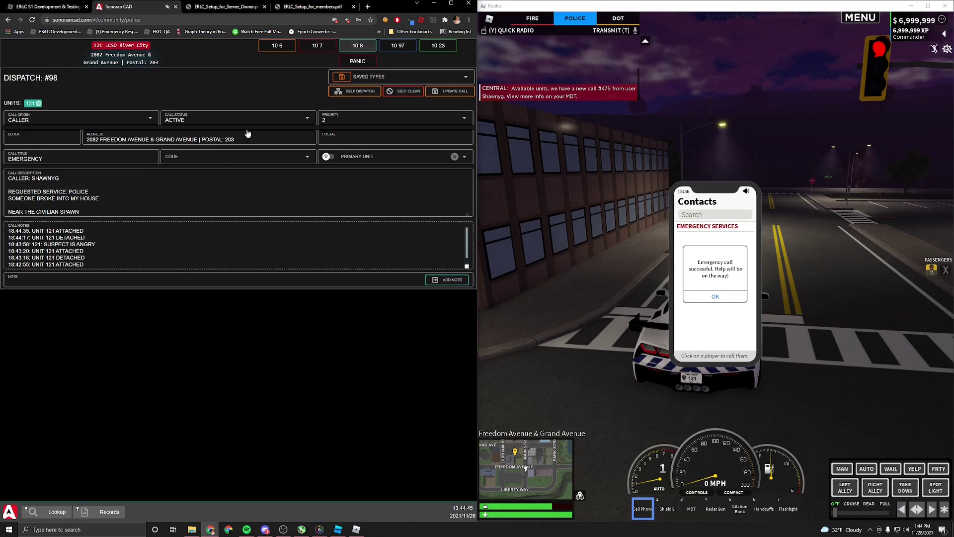
Clear unit 121 from call 98, then dismiss the in-game call confirmation and put the phone away.
{"action": "left_click", "coordinate": [38, 103]}
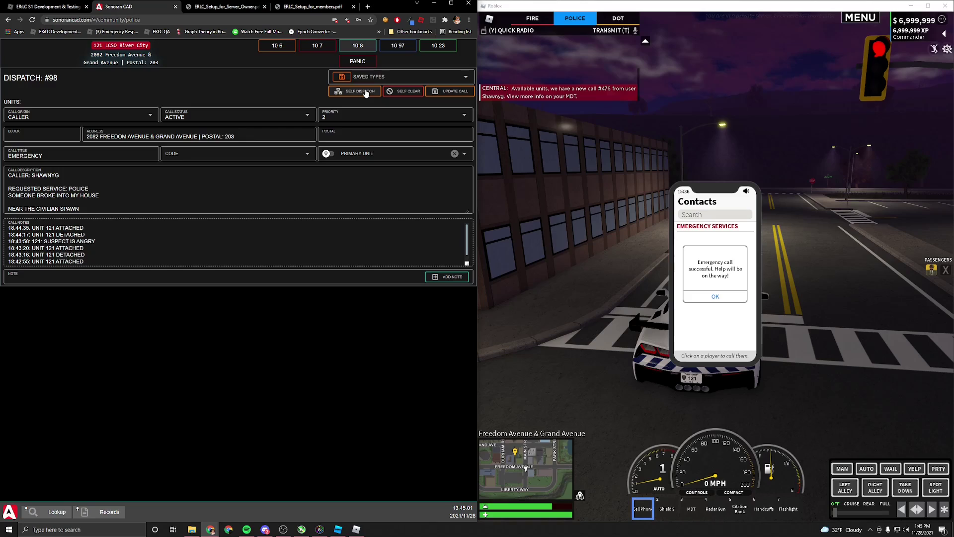
{"action": "left_click", "coordinate": [441, 97]}
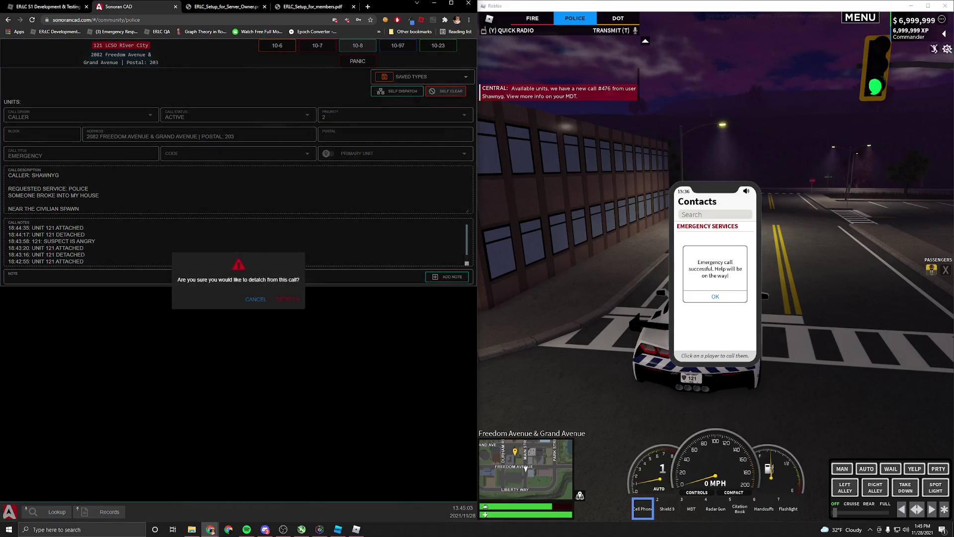
{"action": "left_click", "coordinate": [291, 296]}
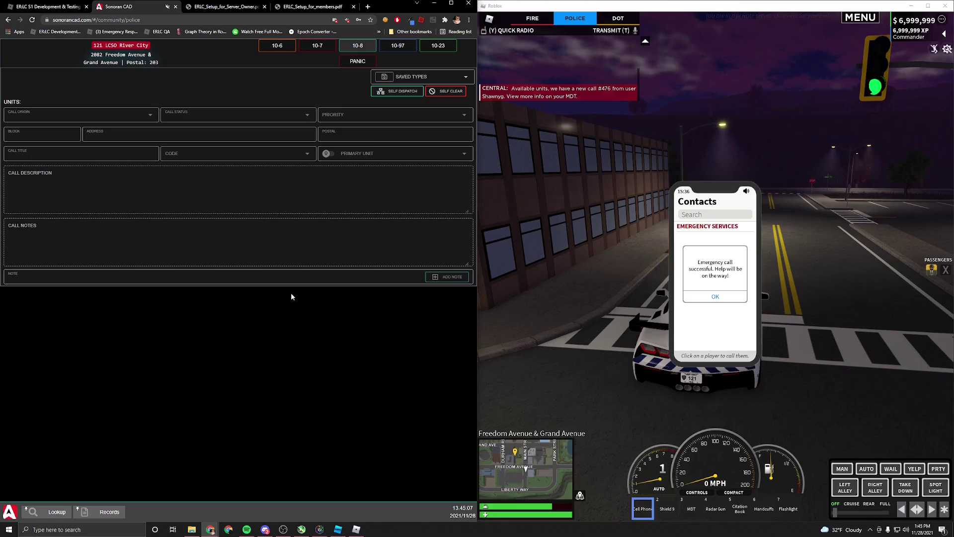
{"action": "left_click", "coordinate": [571, 312]}
{"action": "key", "text": "1"}
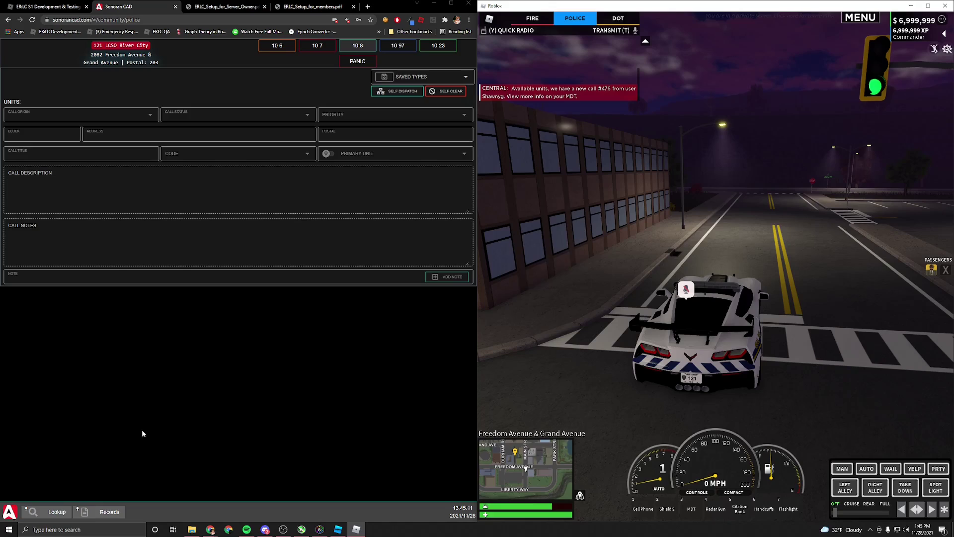
Run a new records lookup by plate for ABC-1234.
{"action": "left_click", "coordinate": [42, 513]}
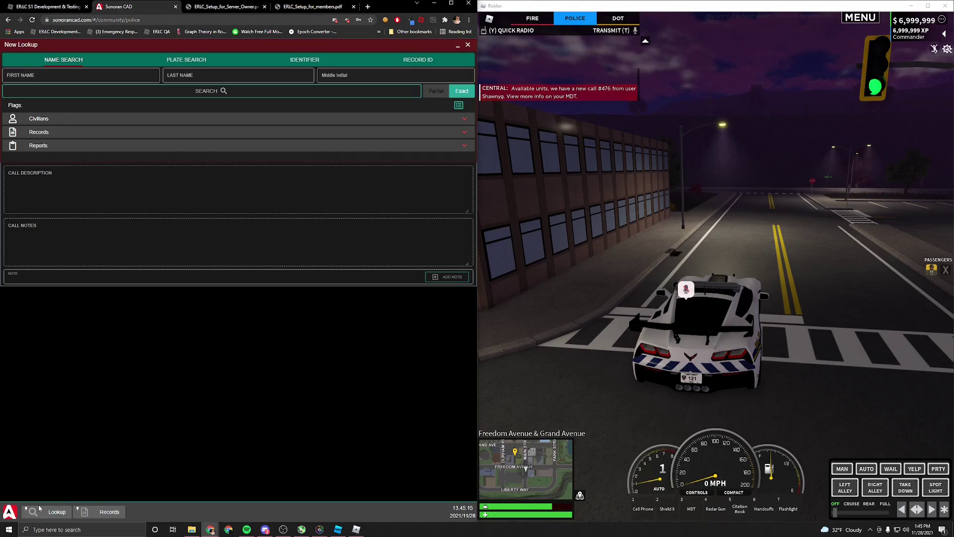
{"action": "left_click", "coordinate": [186, 59]}
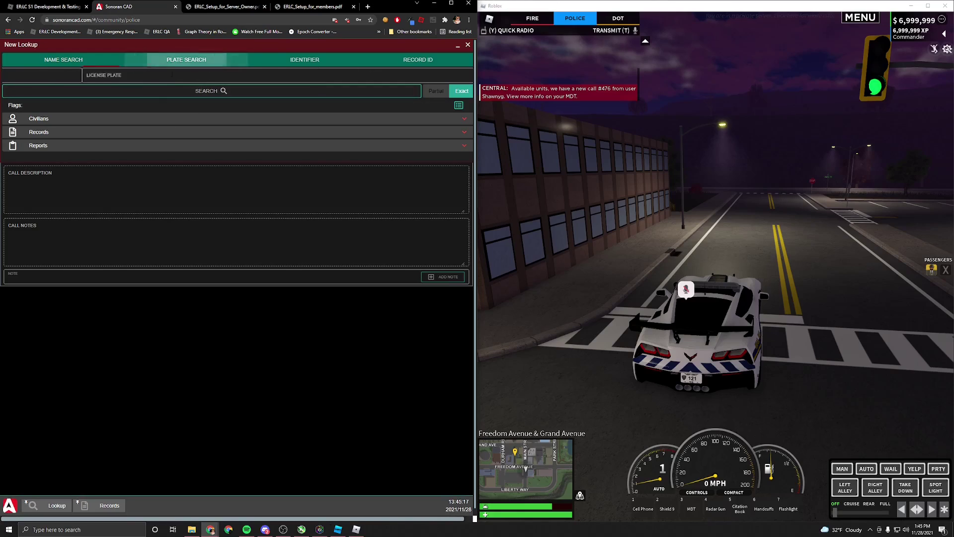
{"action": "type", "text": "ABC"}
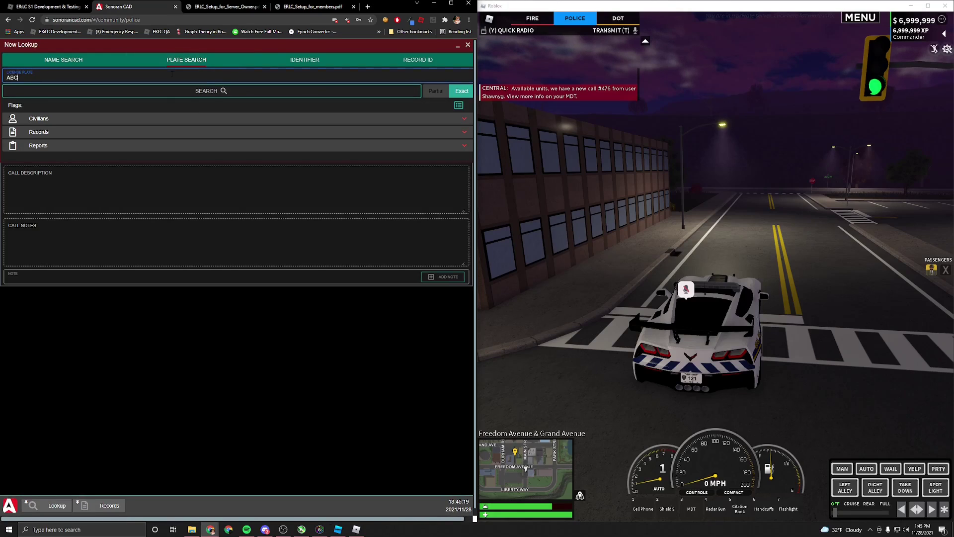
{"action": "type", "text": "-1234"}
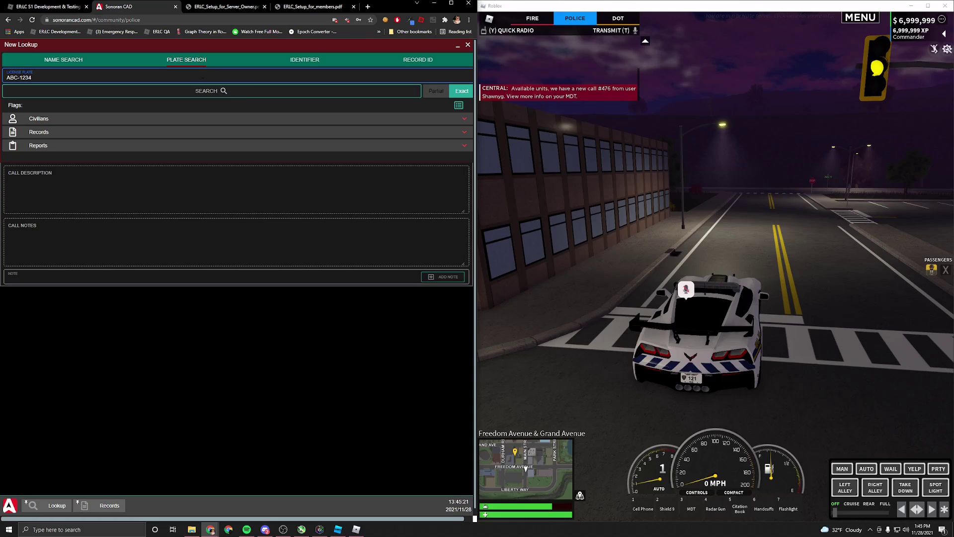
{"action": "left_click", "coordinate": [241, 90]}
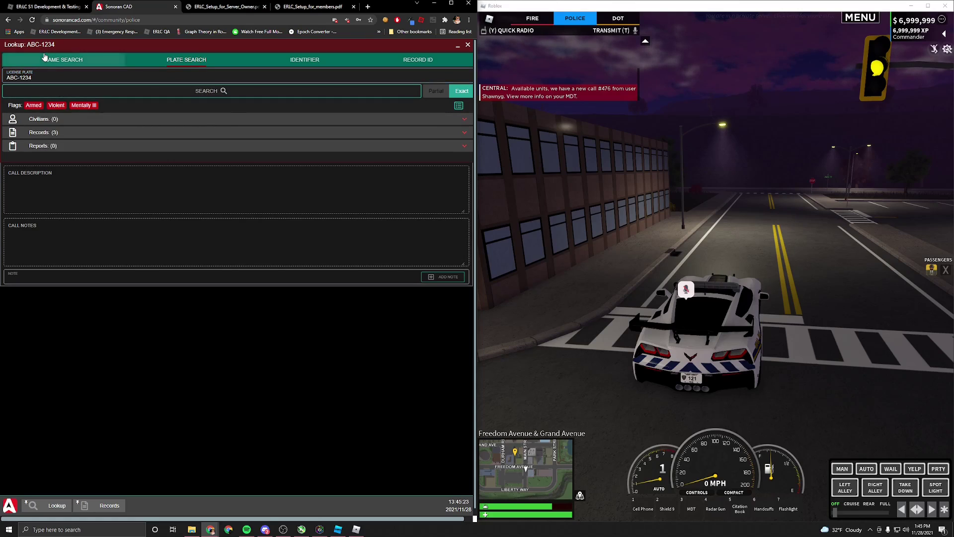
Open and review the plate's vehicle registration record for the grey 2020 Dodge Charger sedan.
{"action": "left_click", "coordinate": [70, 132]}
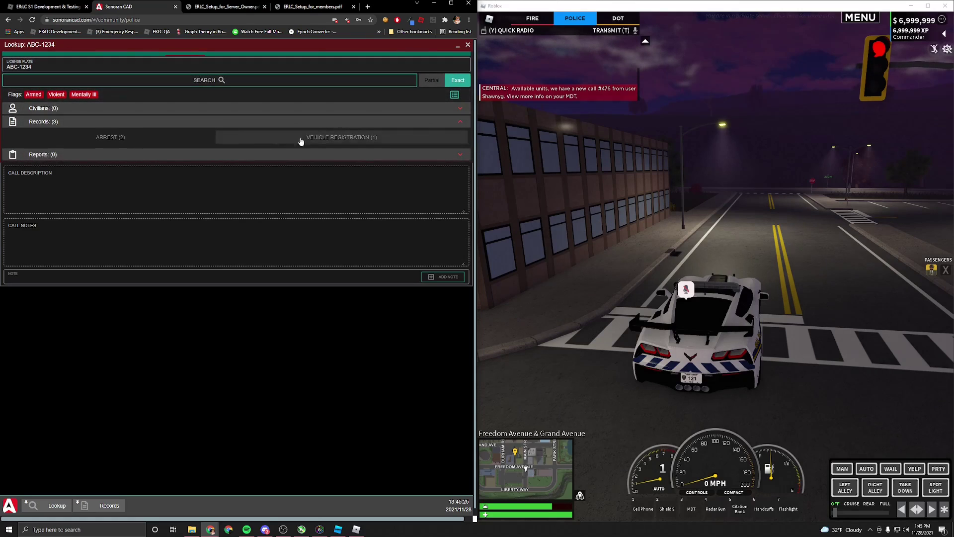
{"action": "left_click", "coordinate": [292, 137]}
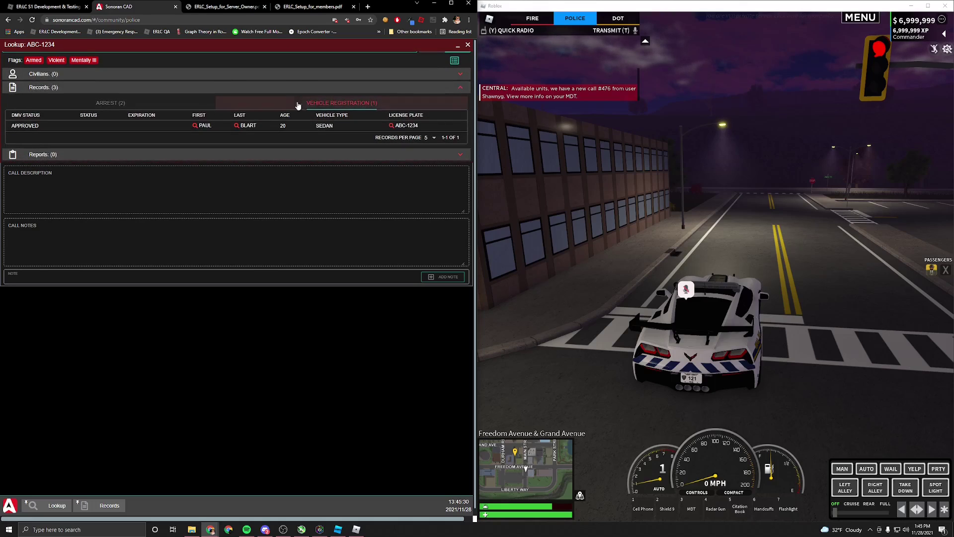
{"action": "left_click", "coordinate": [157, 124]}
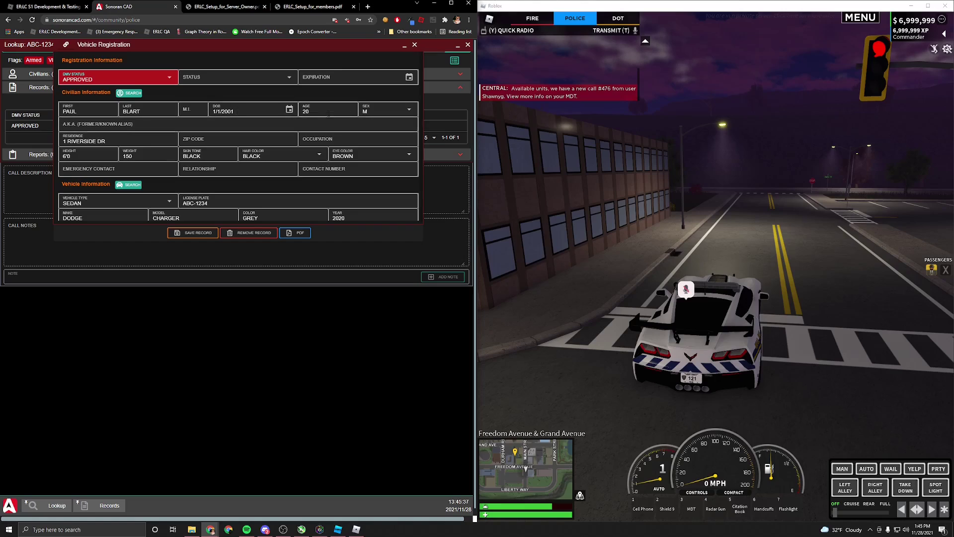
{"action": "scroll", "coordinate": [293, 104], "scroll_direction": "down", "scroll_amount": 1}
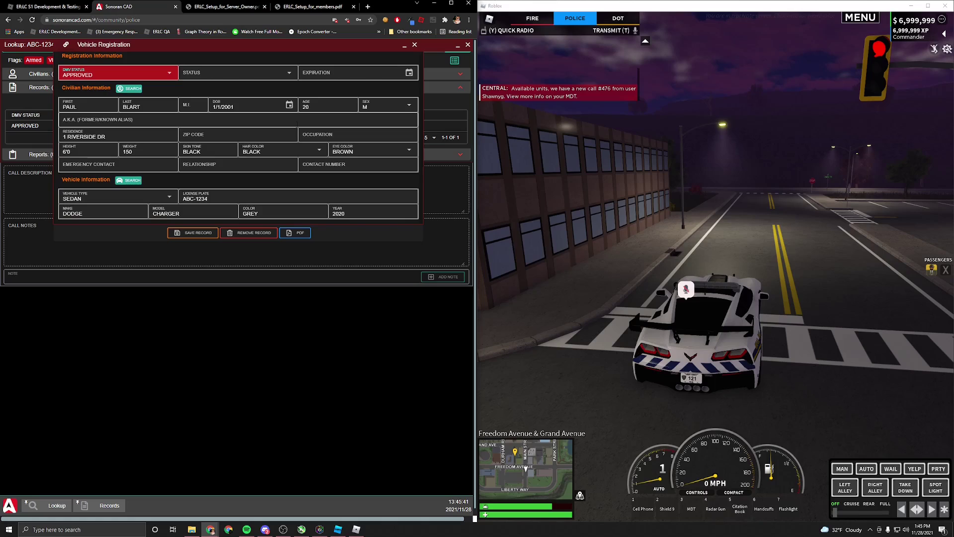
{"action": "scroll", "coordinate": [297, 122], "scroll_direction": "up", "scroll_amount": 1}
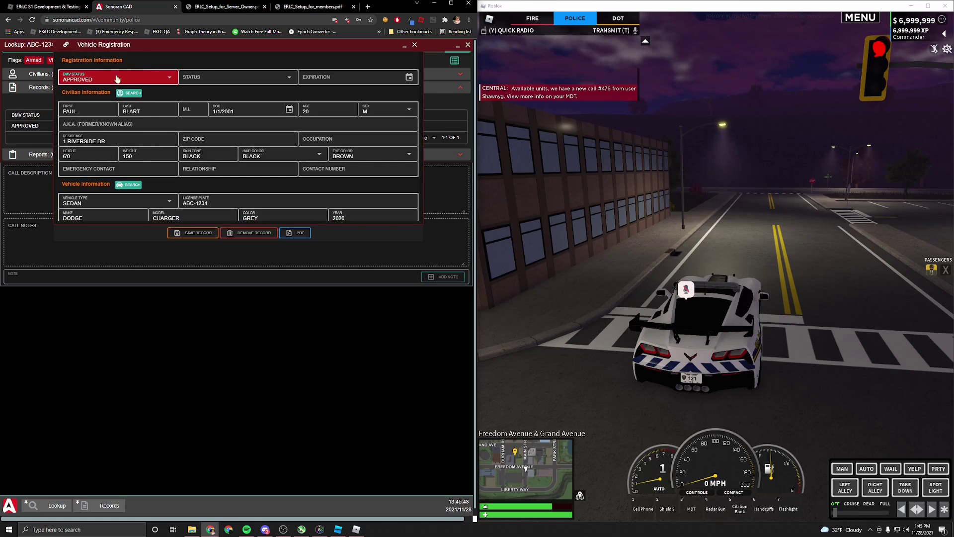
{"action": "left_click", "coordinate": [405, 45]}
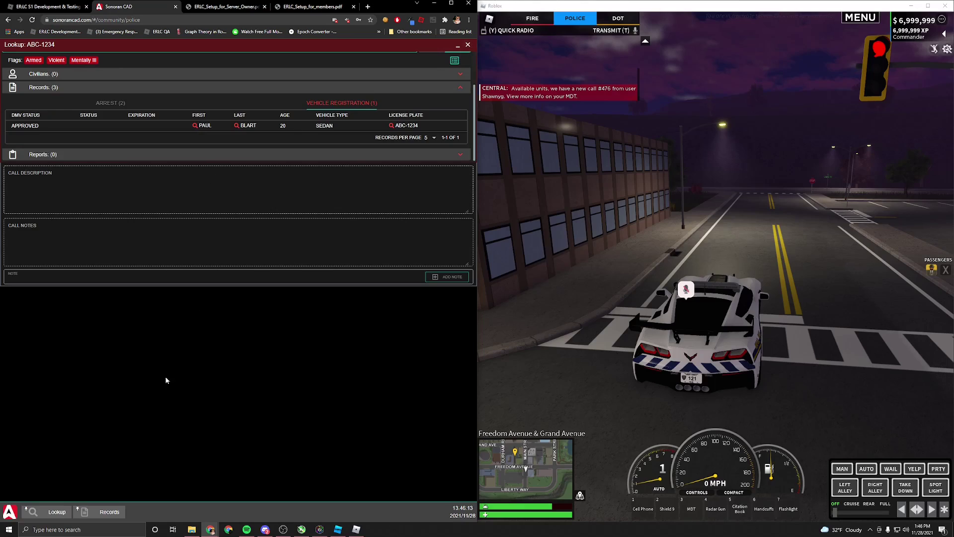
In the ER:LC game chat, send a /sn name search for the civilian to Sonoran CAD.
{"action": "left_click", "coordinate": [56, 512]}
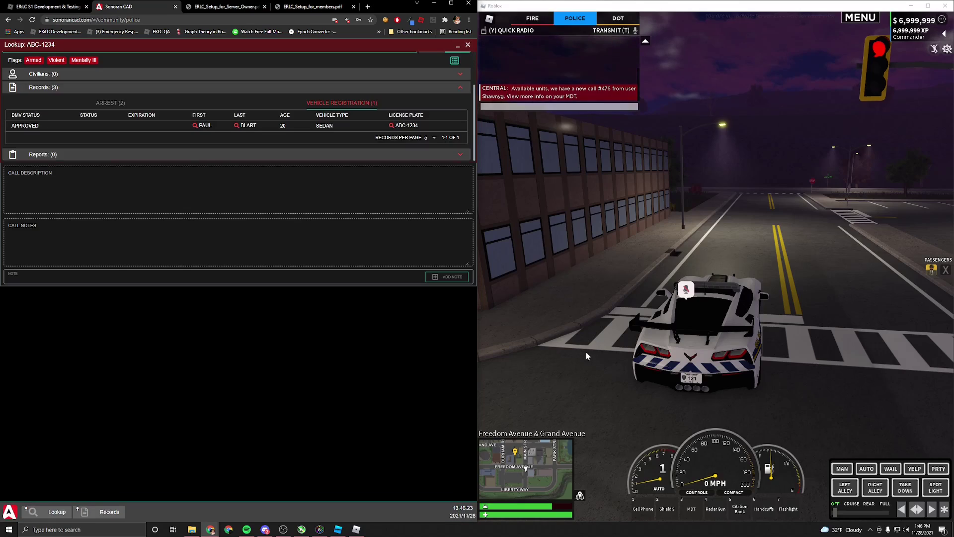
{"action": "left_click", "coordinate": [586, 353]}
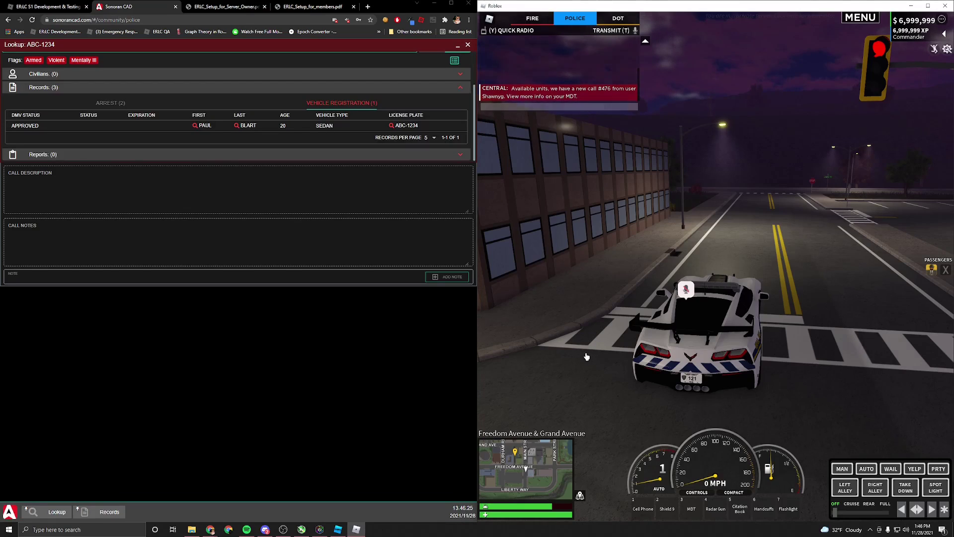
{"action": "key", "text": "slash"}
{"action": "type", "text": "sn"}
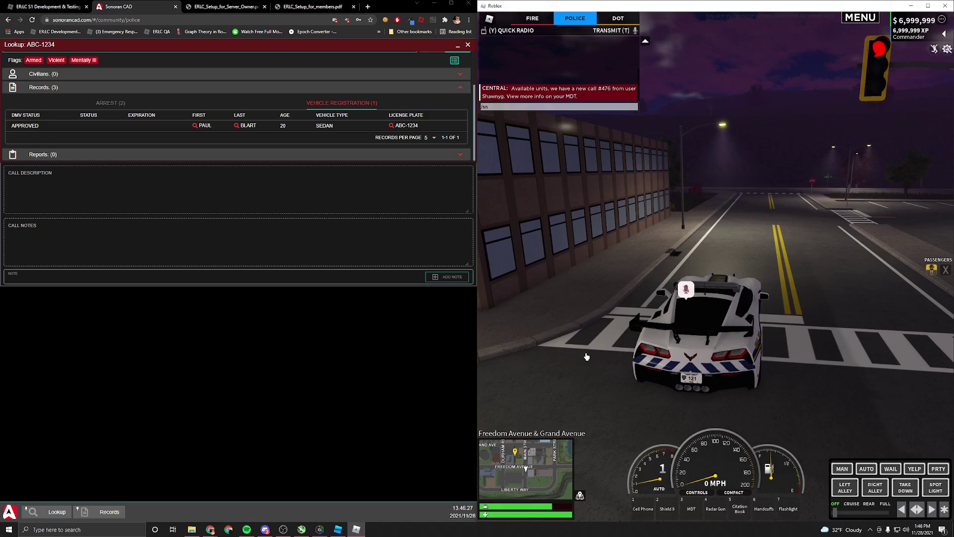
{"action": "type", "text": " Paul Blart"}
{"action": "key", "text": "Return"}
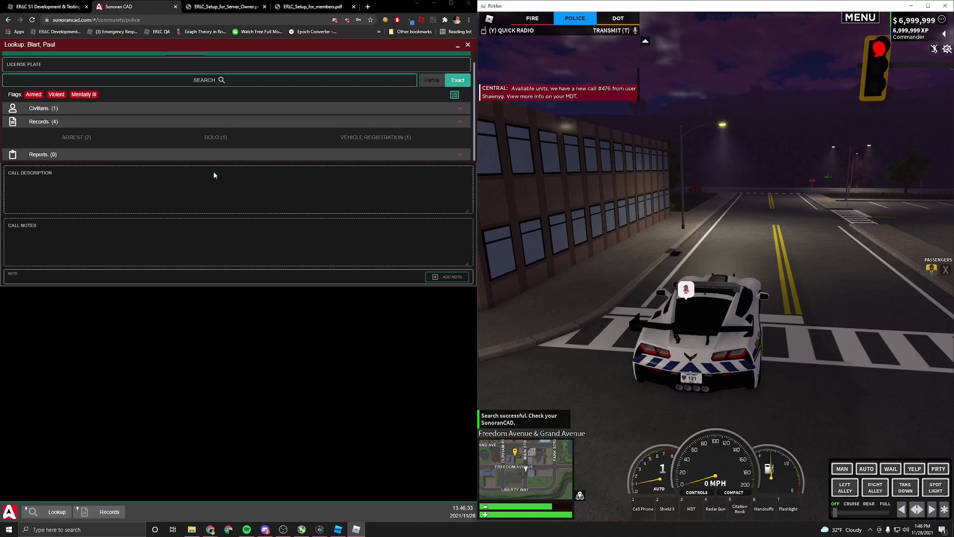
Expand Civilians and view the matching civilian's profile and photo, then close it.
{"action": "left_click", "coordinate": [76, 111]}
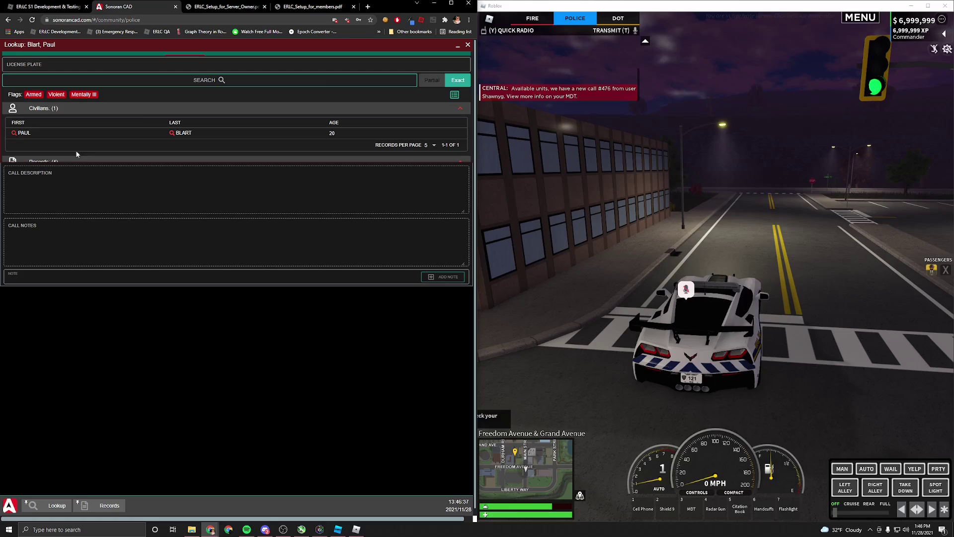
{"action": "left_click", "coordinate": [183, 131]}
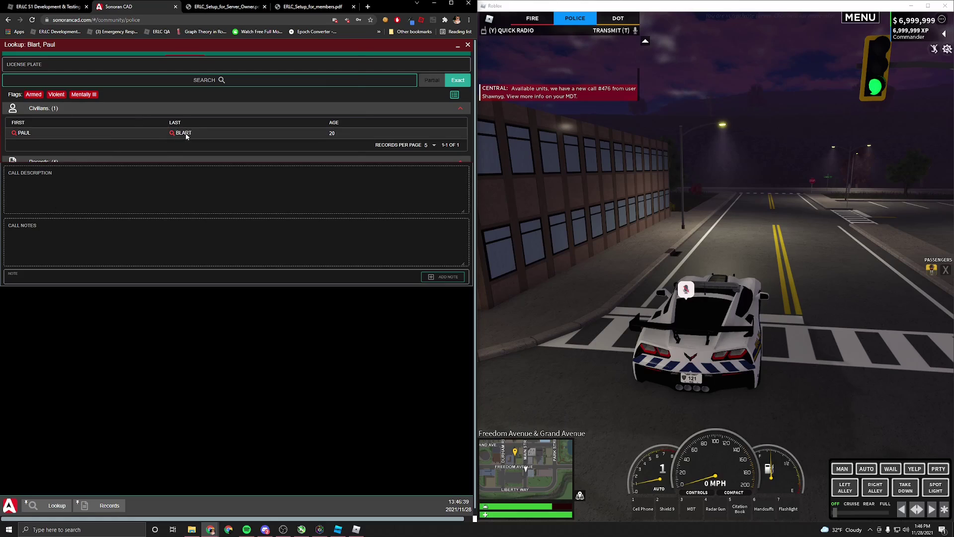
{"action": "scroll", "coordinate": [270, 125], "scroll_direction": "up", "scroll_amount": 2}
{"action": "scroll", "coordinate": [270, 125], "scroll_direction": "down", "scroll_amount": 3}
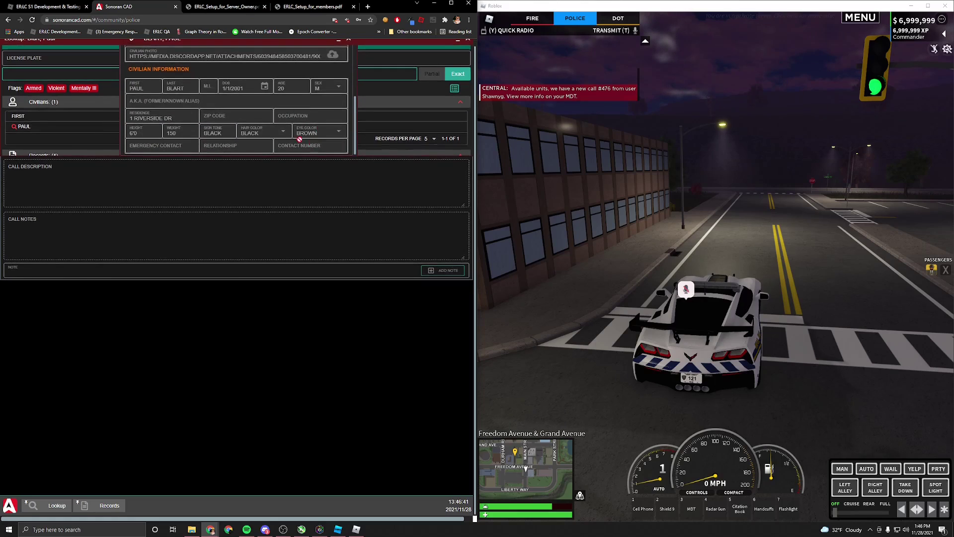
{"action": "scroll", "coordinate": [270, 125], "scroll_direction": "up", "scroll_amount": 3}
{"action": "scroll", "coordinate": [345, 50], "scroll_direction": "up", "scroll_amount": 2}
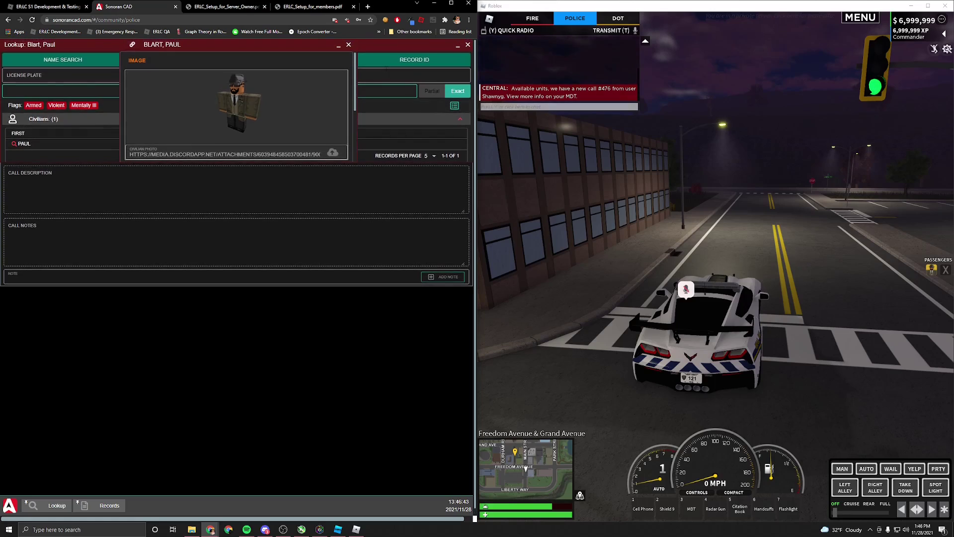
{"action": "left_click", "coordinate": [349, 45]}
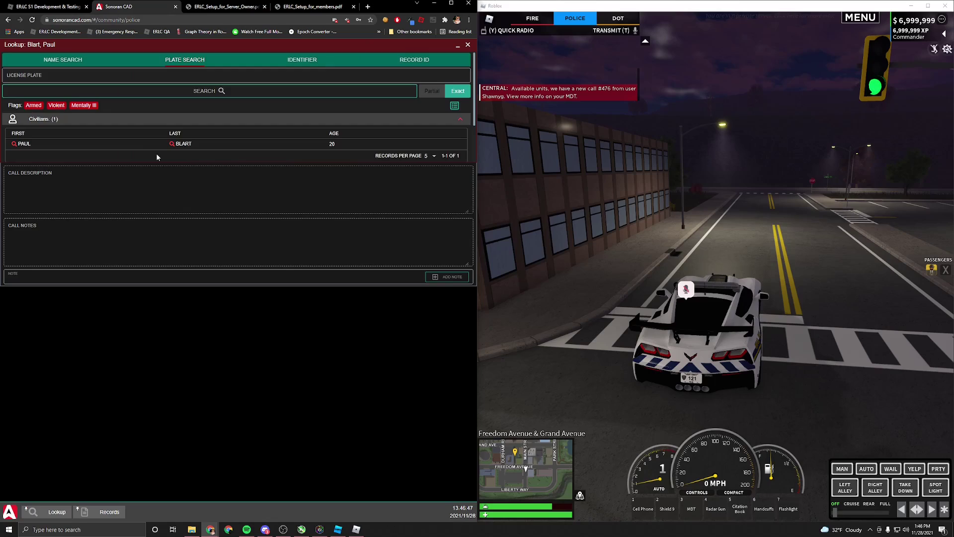
{"action": "scroll", "coordinate": [156, 153], "scroll_direction": "down", "scroll_amount": 1}
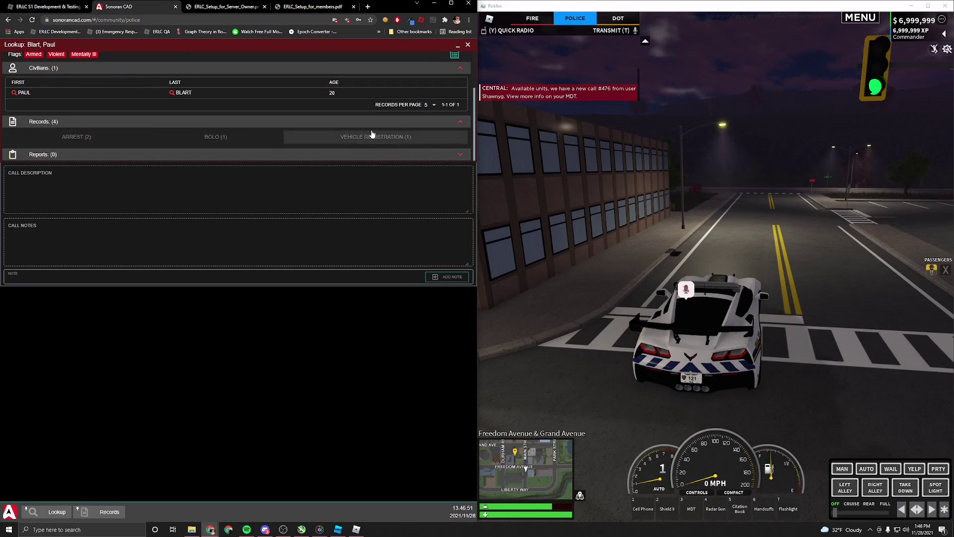
Show the civilian's two arrest records for the sedan with plate ABC-1234 and their charges.
{"action": "left_click", "coordinate": [79, 137]}
{"action": "scroll", "coordinate": [291, 112], "scroll_direction": "down", "scroll_amount": 1}
{"action": "scroll", "coordinate": [308, 117], "scroll_direction": "up", "scroll_amount": 1}
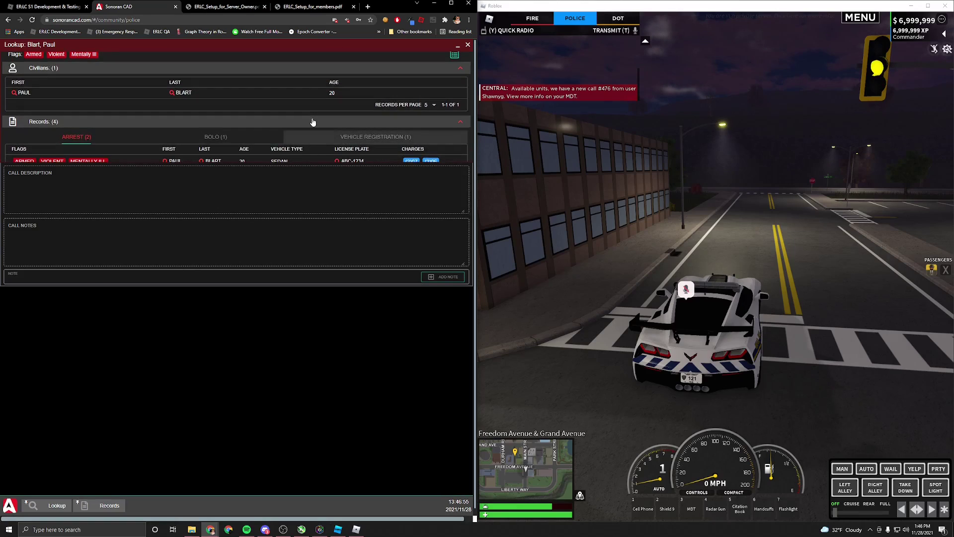
{"action": "scroll", "coordinate": [224, 100], "scroll_direction": "down", "scroll_amount": 1}
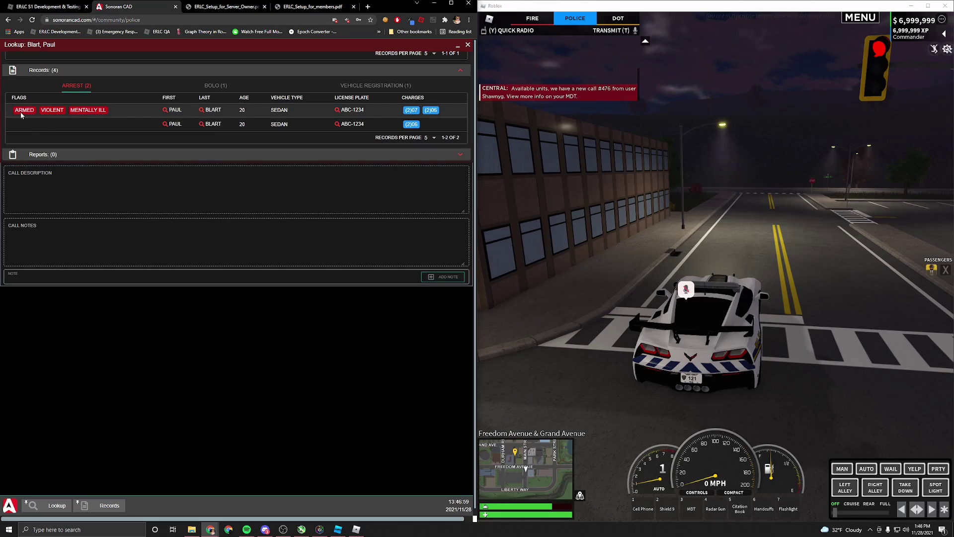
{"action": "scroll", "coordinate": [20, 112], "scroll_direction": "up", "scroll_amount": 2}
{"action": "scroll", "coordinate": [15, 119], "scroll_direction": "down", "scroll_amount": 2}
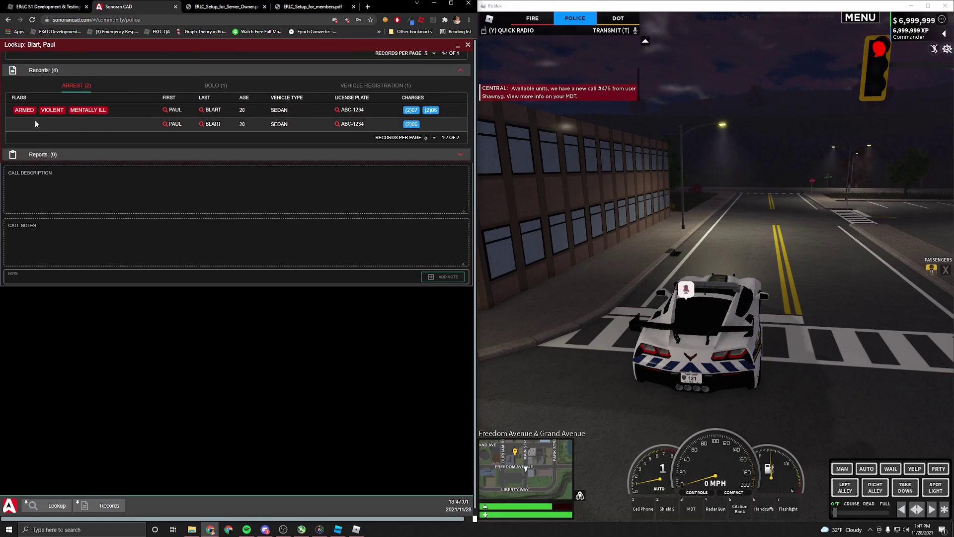
{"action": "scroll", "coordinate": [288, 145], "scroll_direction": "up", "scroll_amount": 1}
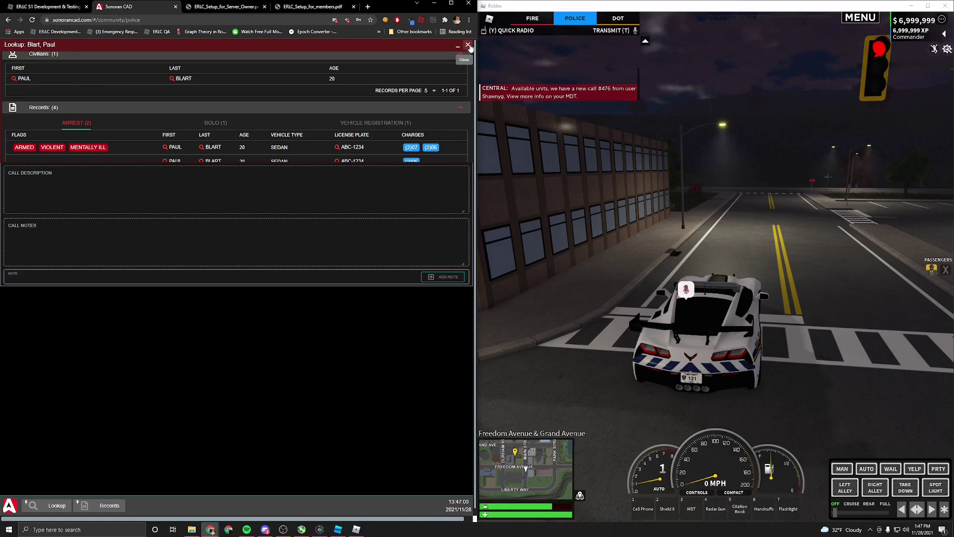
Close the lookup and start a new arrest record from the Report Center.
{"action": "left_click", "coordinate": [468, 44]}
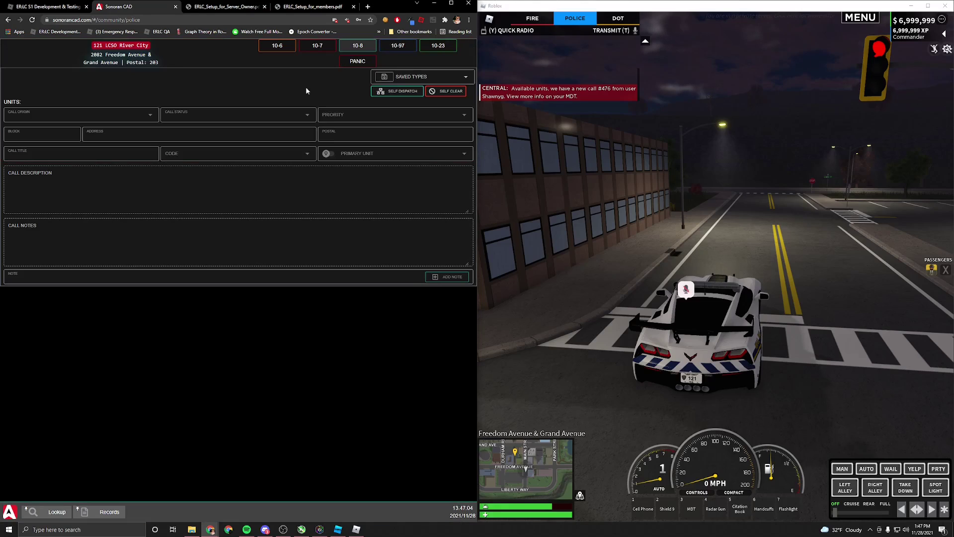
{"action": "left_click", "coordinate": [88, 511]}
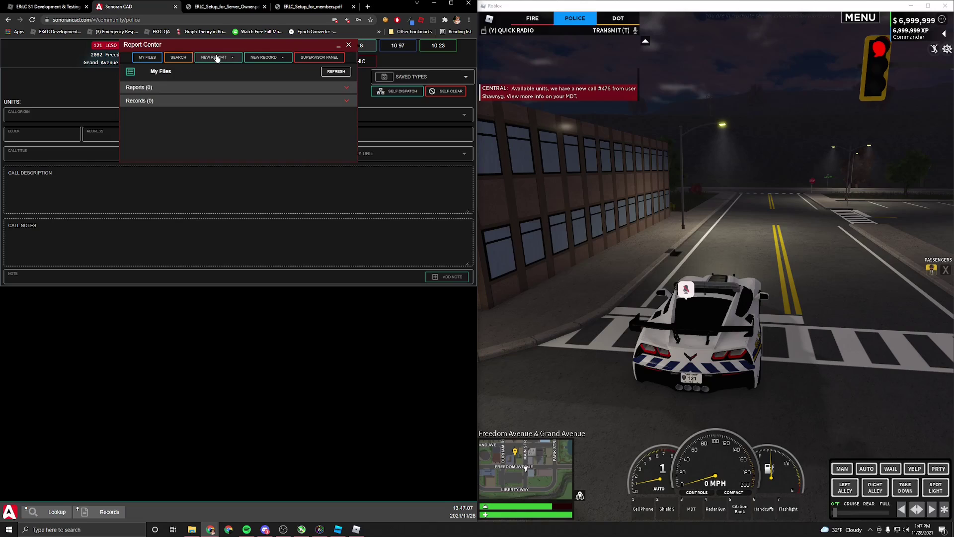
{"action": "left_click", "coordinate": [264, 57]}
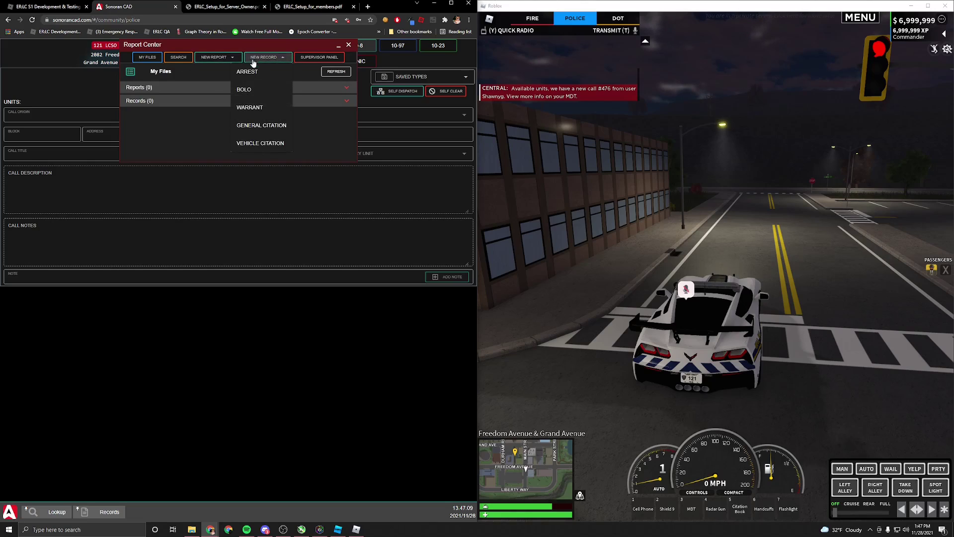
{"action": "left_click", "coordinate": [257, 70]}
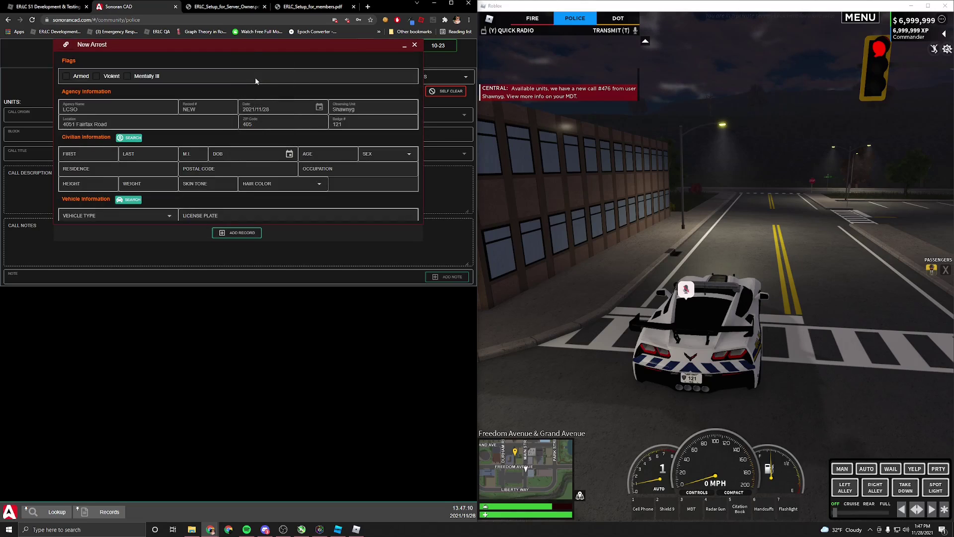
{"action": "left_click", "coordinate": [130, 139]}
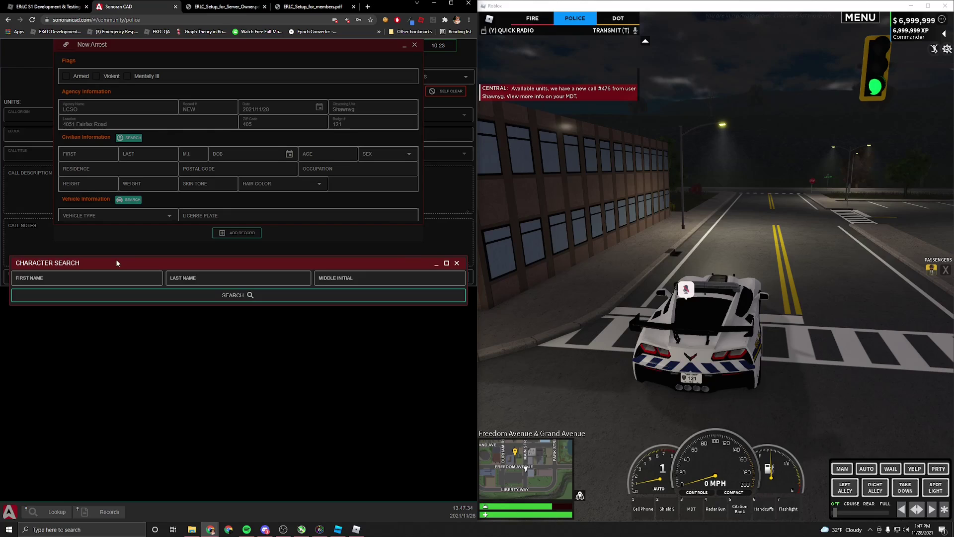
{"action": "left_click", "coordinate": [457, 263]}
Add an Armed Robbery charge to the arrest record.
{"action": "scroll", "coordinate": [223, 160], "scroll_direction": "down", "scroll_amount": 3}
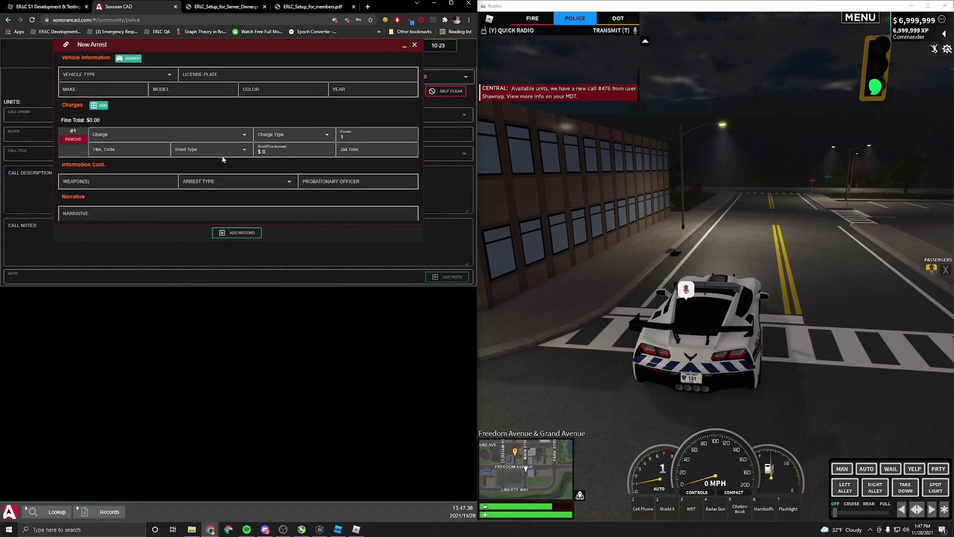
{"action": "left_click", "coordinate": [97, 129]}
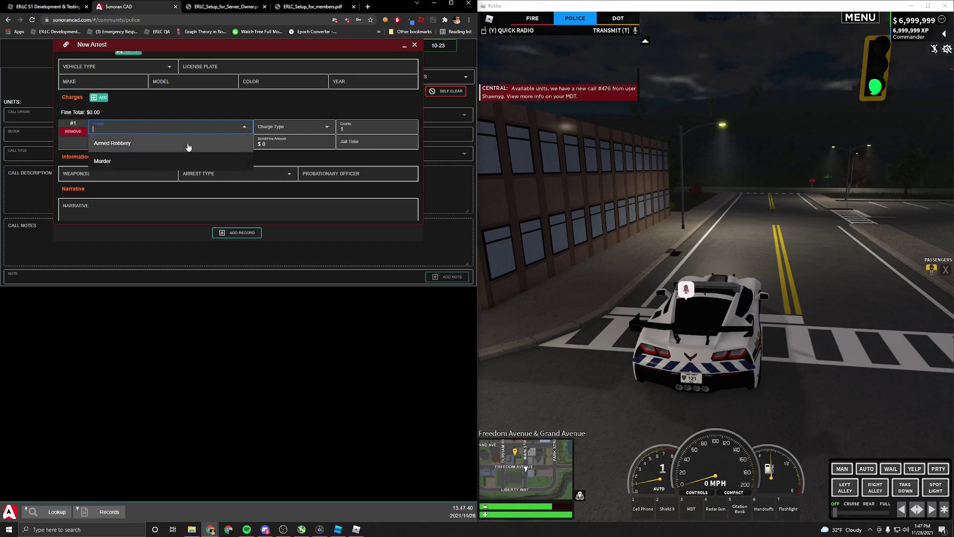
{"action": "left_click", "coordinate": [188, 144]}
{"action": "scroll", "coordinate": [122, 124], "scroll_direction": "down", "scroll_amount": 3}
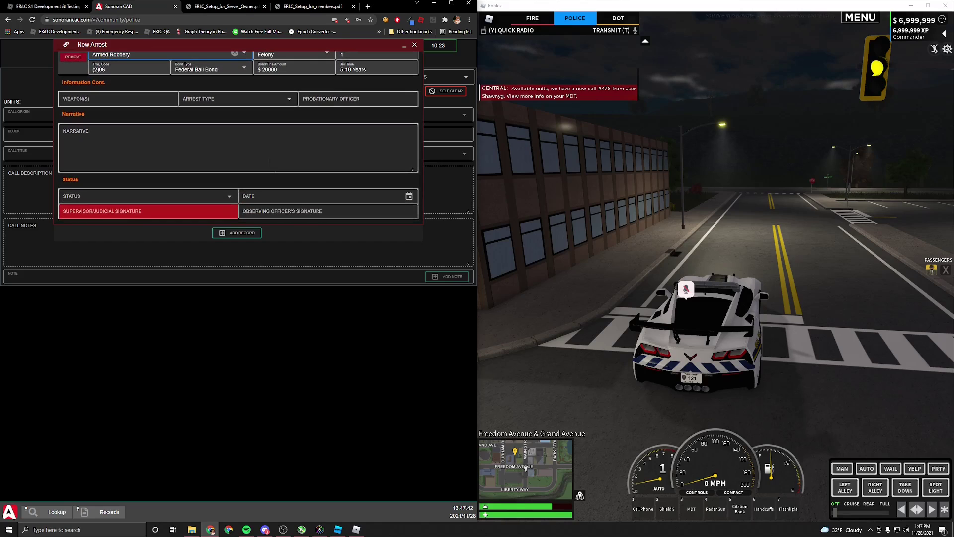
{"action": "scroll", "coordinate": [269, 161], "scroll_direction": "up", "scroll_amount": 5}
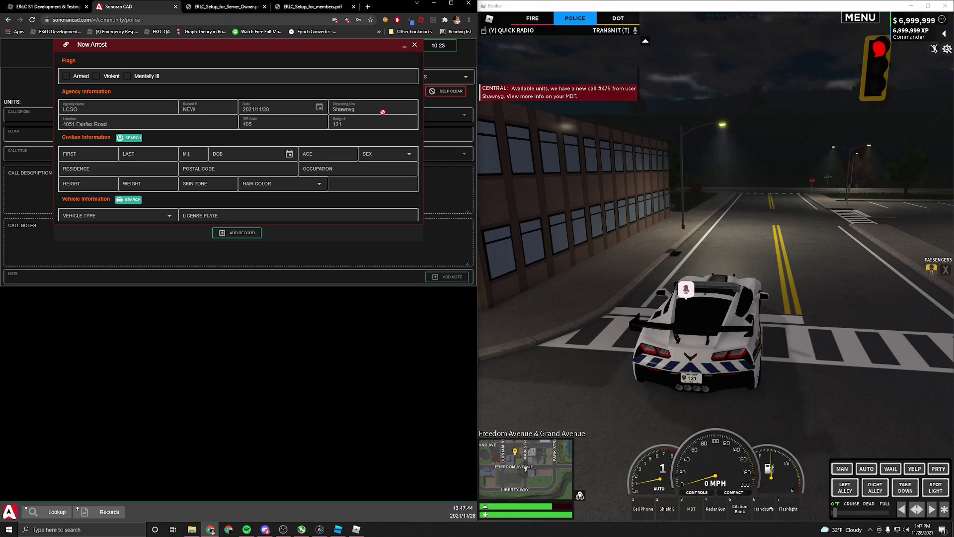
{"action": "scroll", "coordinate": [348, 85], "scroll_direction": "down", "scroll_amount": 3}
{"action": "scroll", "coordinate": [292, 102], "scroll_direction": "up", "scroll_amount": 3}
Open and close the civilian search, then close the New Arrest form without saving.
{"action": "left_click", "coordinate": [132, 140]}
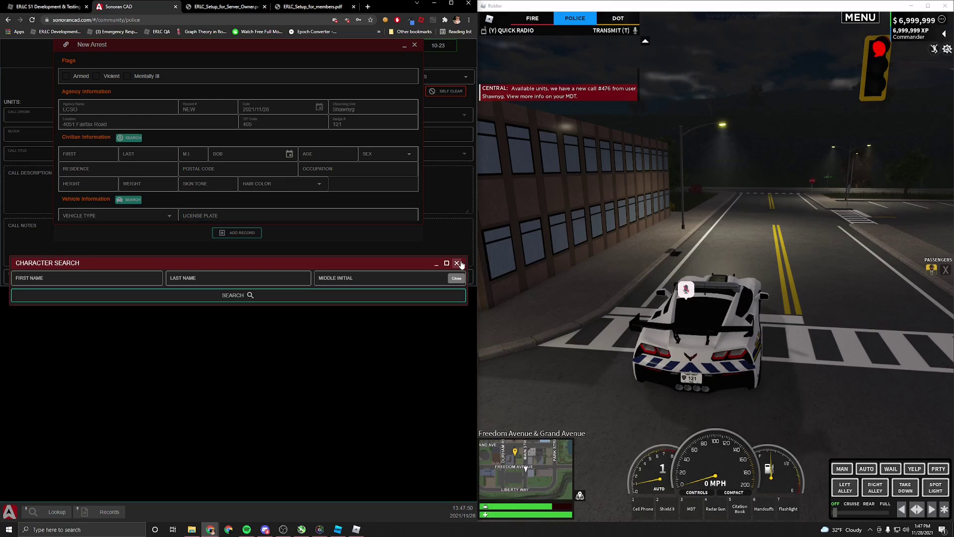
{"action": "left_click", "coordinate": [97, 277]}
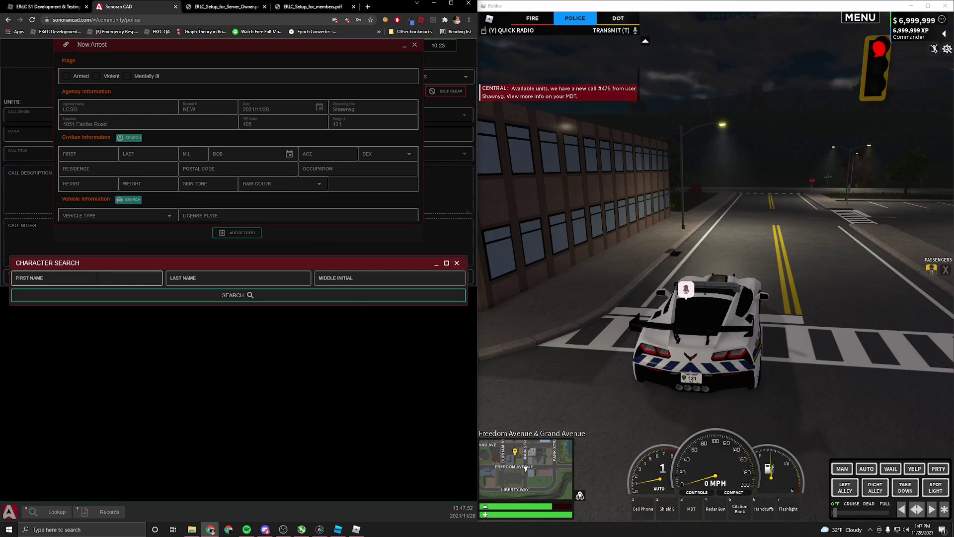
{"action": "left_click", "coordinate": [458, 263]}
{"action": "left_click", "coordinate": [414, 45]}
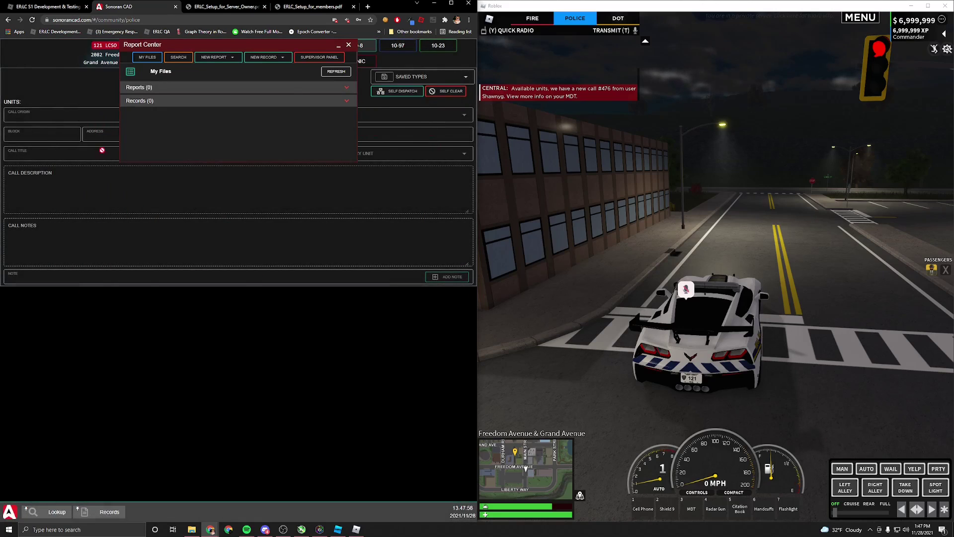
Return to the community menu, enter the Civilian section, and dismiss the New Character form.
{"action": "left_click", "coordinate": [19, 104]}
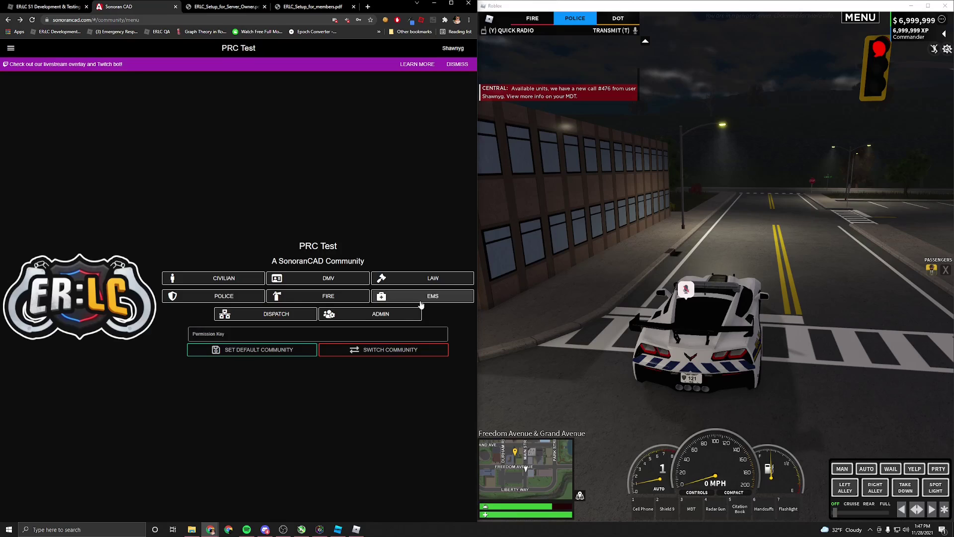
{"action": "left_click", "coordinate": [219, 277]}
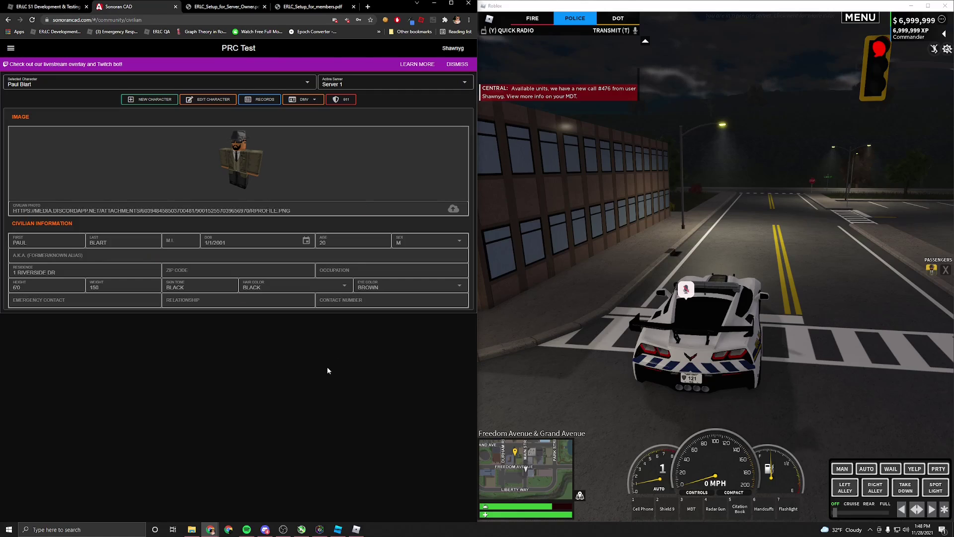
{"action": "left_click", "coordinate": [143, 100]}
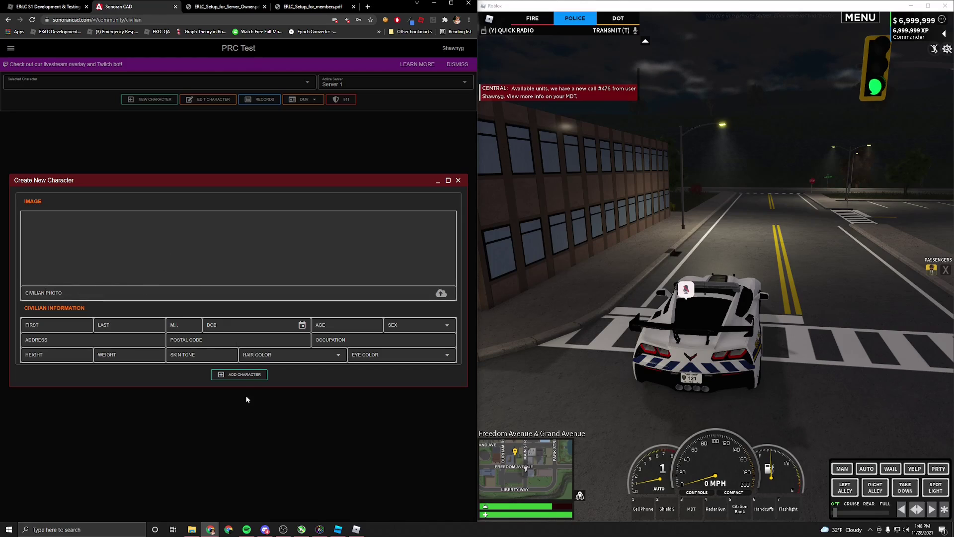
{"action": "left_click", "coordinate": [459, 180]}
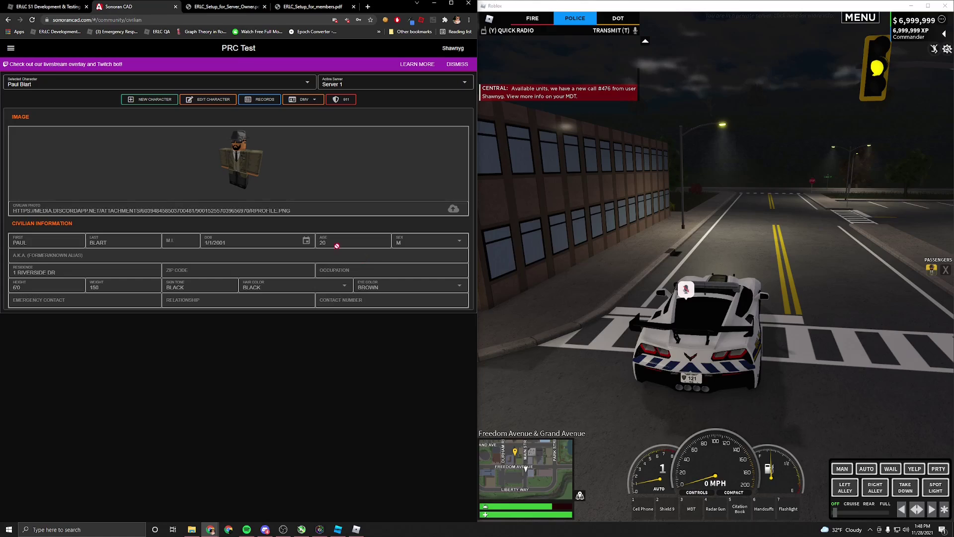
Start a DMV vehicle registration as a Sedan with plate BCD-1141, then check the status options.
{"action": "left_click", "coordinate": [301, 100]}
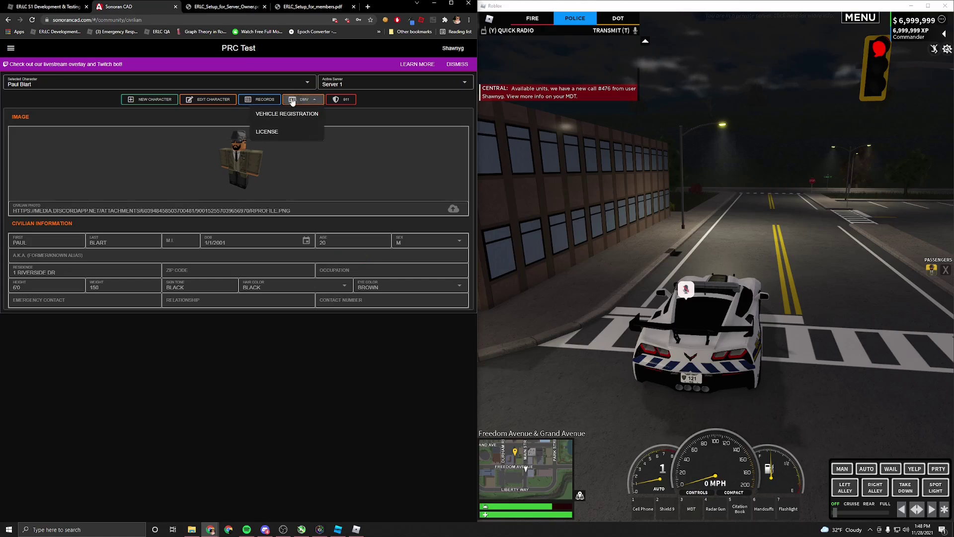
{"action": "left_click", "coordinate": [269, 115]}
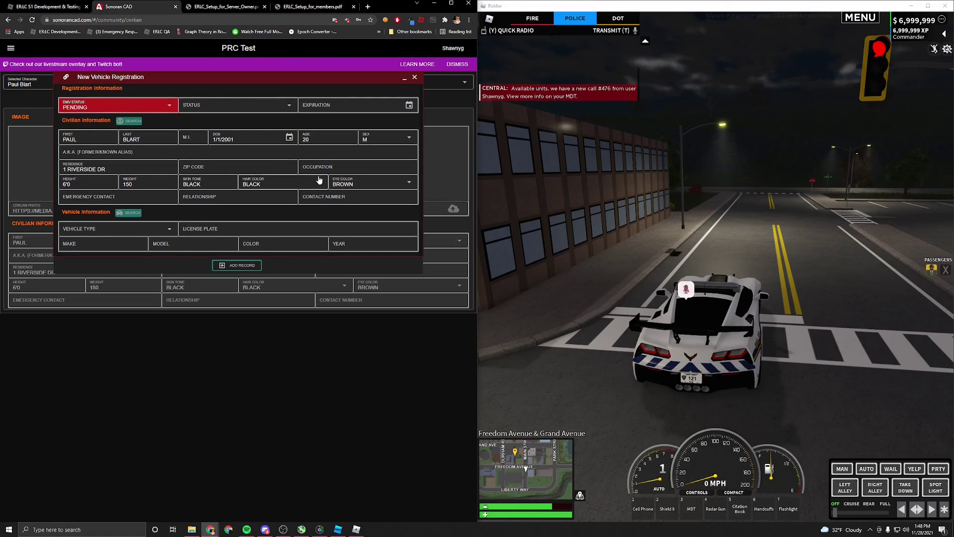
{"action": "left_click", "coordinate": [148, 232]}
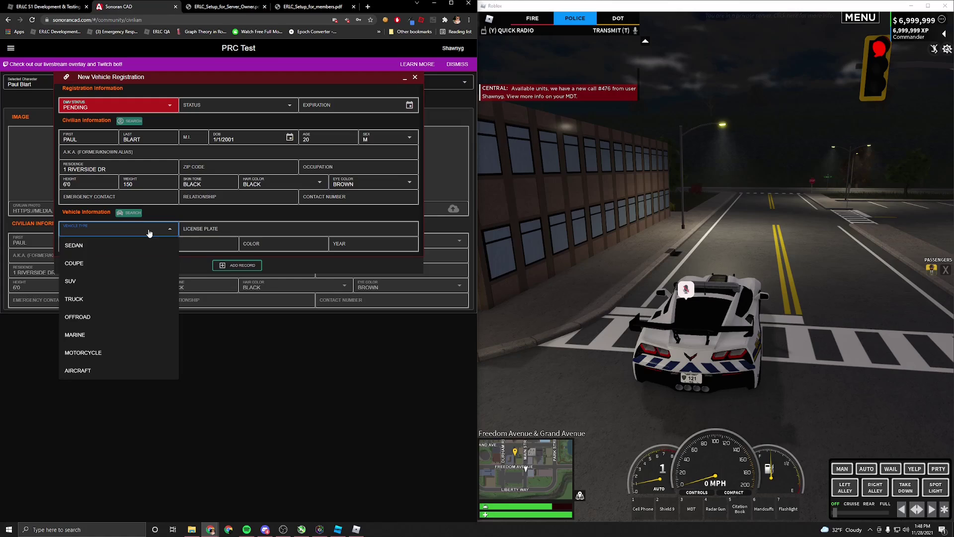
{"action": "left_click", "coordinate": [124, 248]}
{"action": "type", "text": "B"}
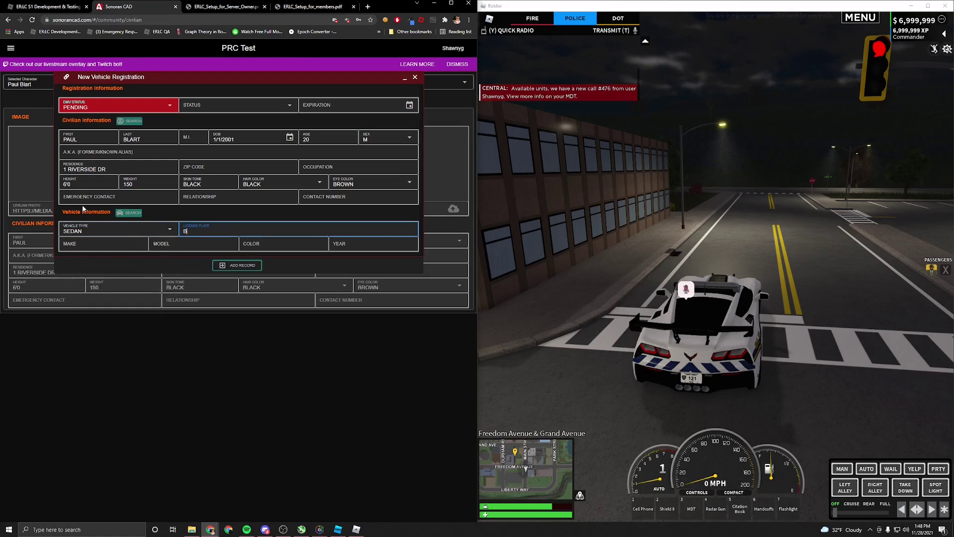
{"action": "type", "text": "CD-1141"}
{"action": "key", "text": "Tab"}
{"action": "left_click", "coordinate": [305, 244]}
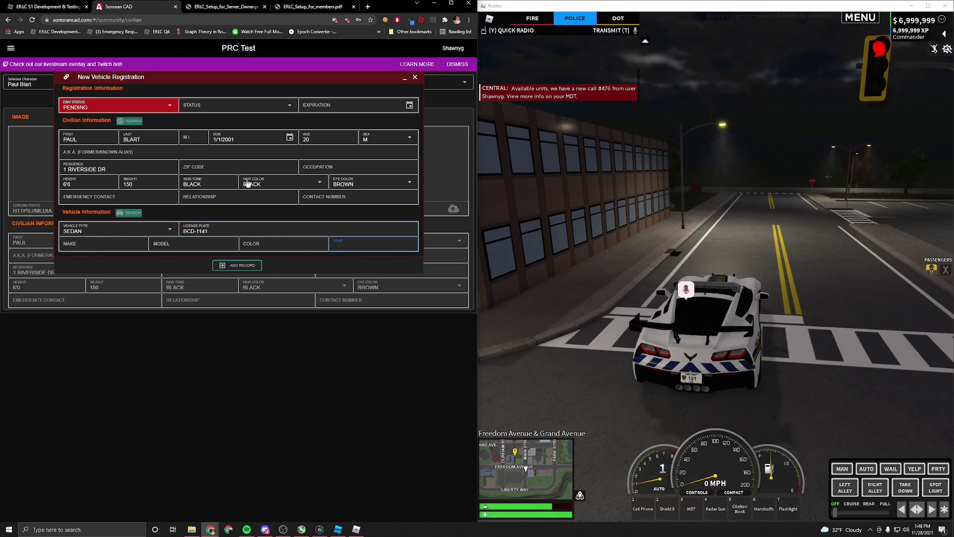
{"action": "left_click", "coordinate": [256, 103]}
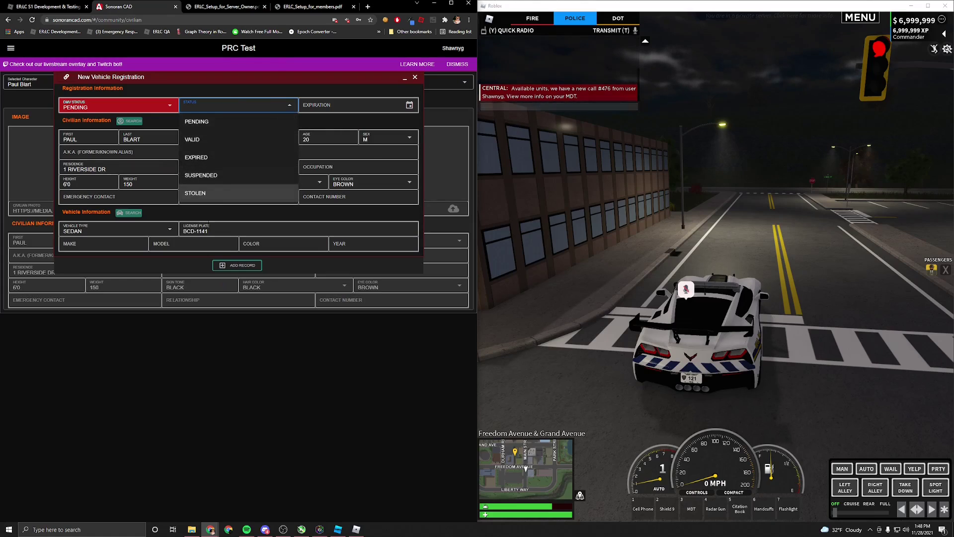
{"action": "left_click", "coordinate": [353, 102]}
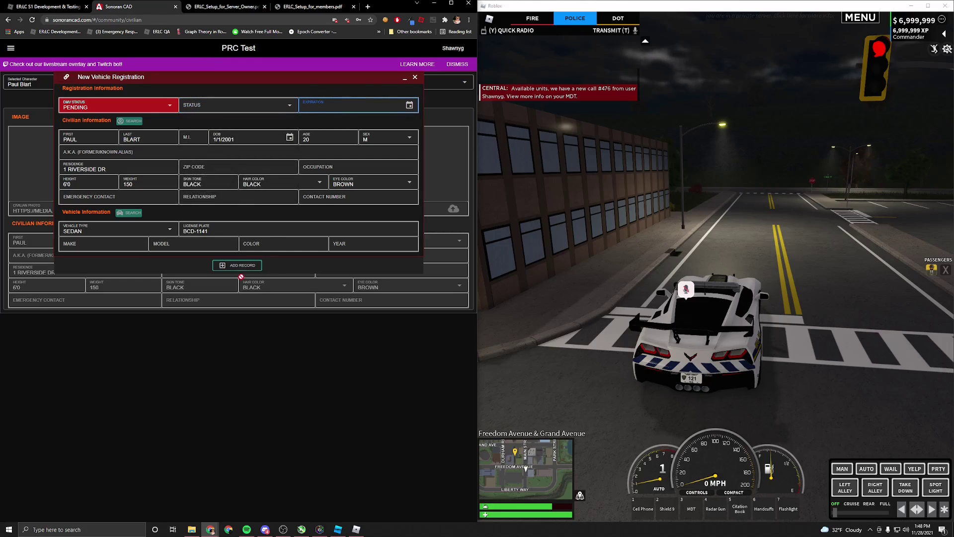
{"action": "left_click", "coordinate": [415, 78]}
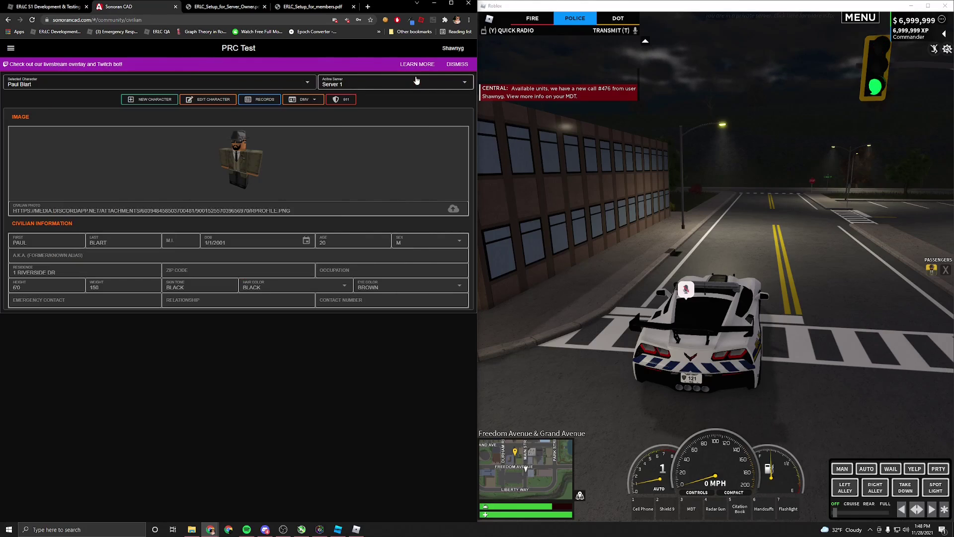
{"action": "left_click", "coordinate": [251, 99]}
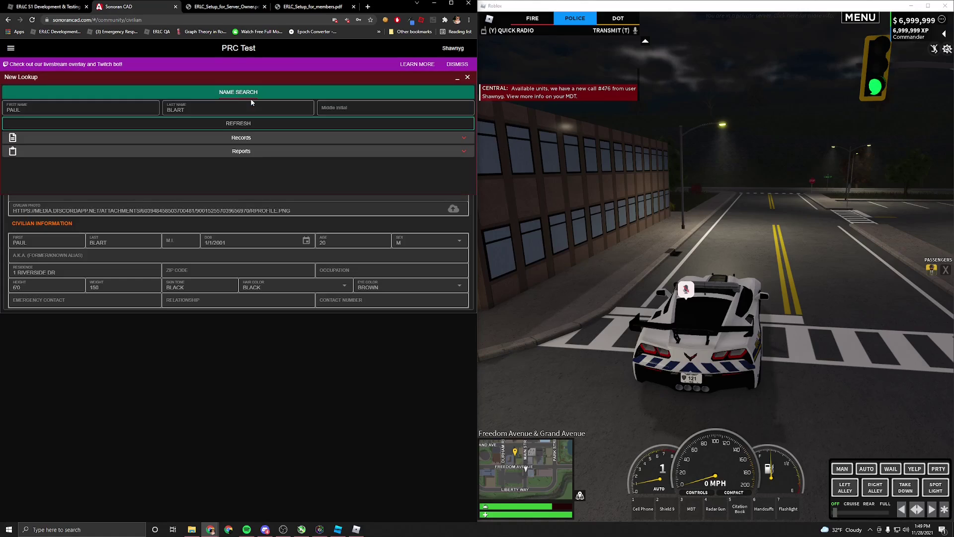
{"action": "left_click", "coordinate": [315, 141]}
{"action": "left_click", "coordinate": [294, 158]}
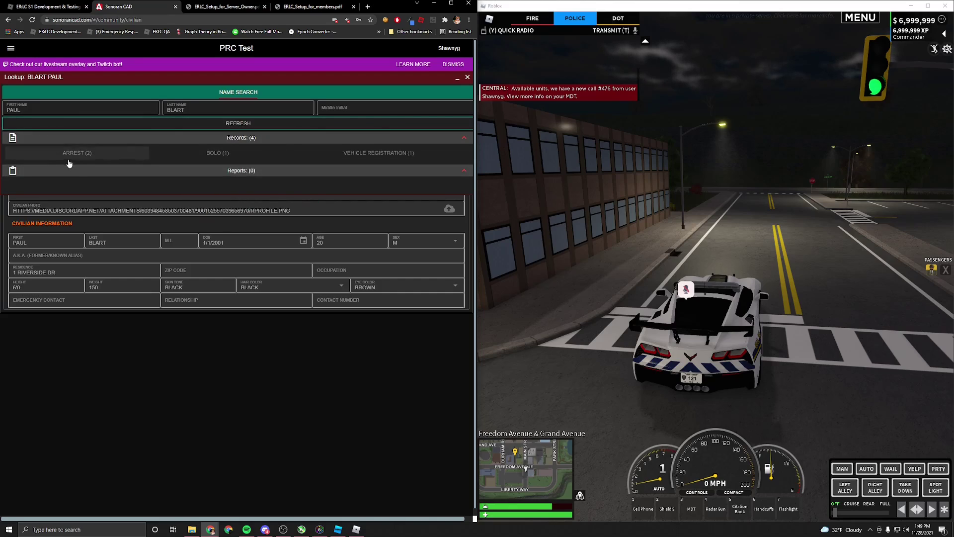
{"action": "left_click", "coordinate": [293, 158]}
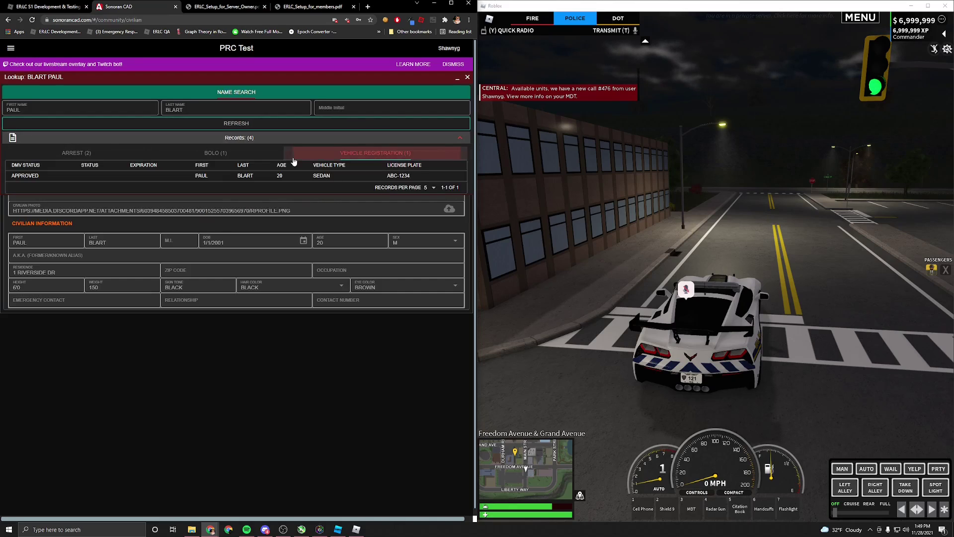
{"action": "scroll", "coordinate": [278, 149], "scroll_direction": "down", "scroll_amount": 1}
{"action": "left_click", "coordinate": [214, 130]}
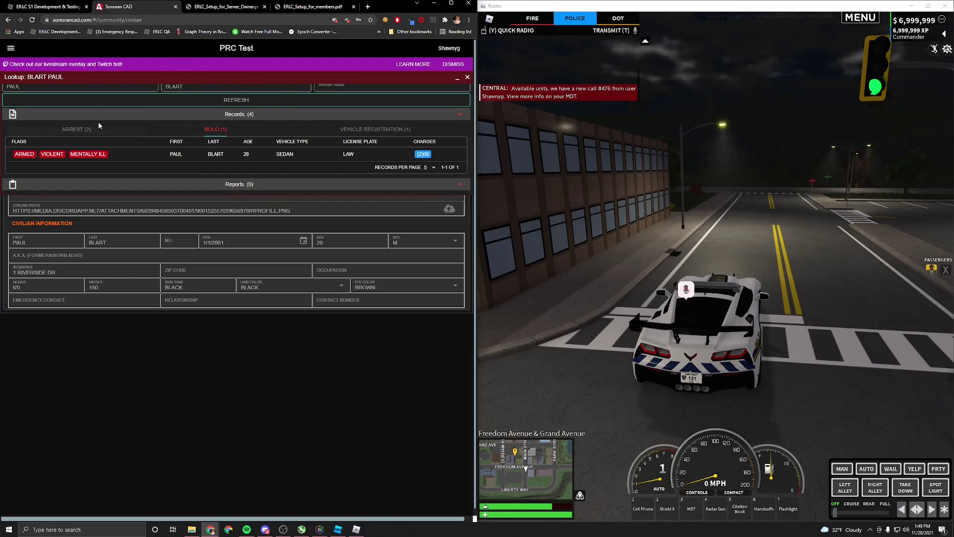
{"action": "left_click", "coordinate": [74, 123]}
{"action": "scroll", "coordinate": [73, 121], "scroll_direction": "down", "scroll_amount": 1}
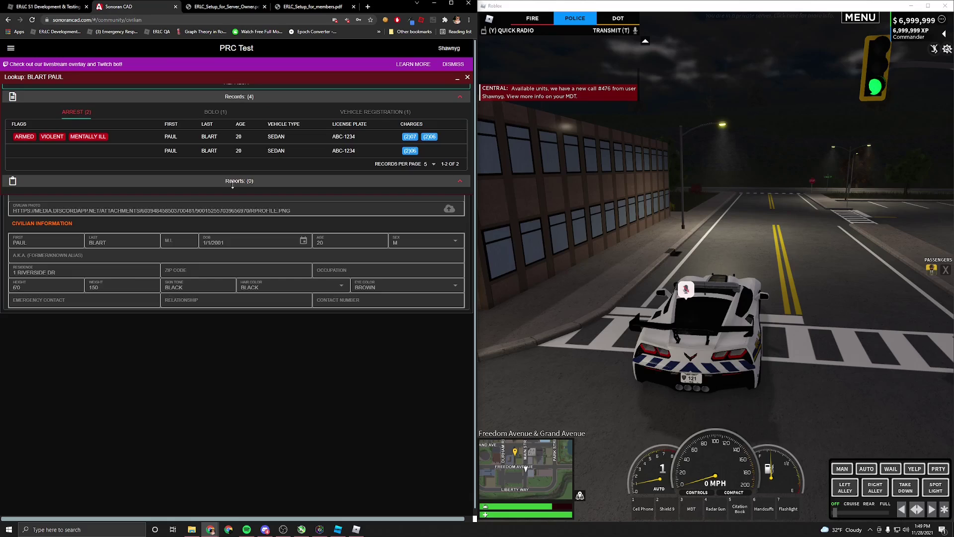
{"action": "scroll", "coordinate": [233, 184], "scroll_direction": "up", "scroll_amount": 2}
{"action": "left_click", "coordinate": [467, 77]}
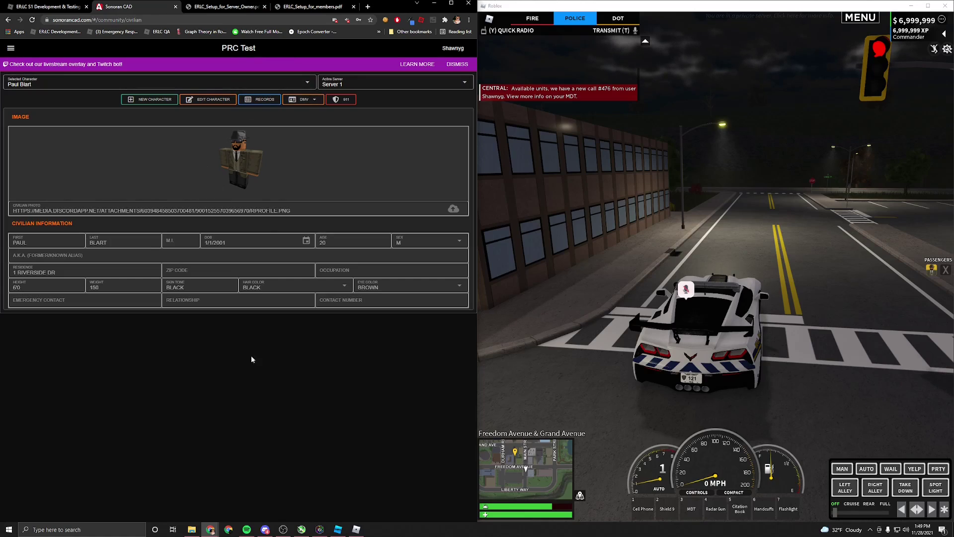
Go back from the civilian page to the PRC Test community menu.
{"action": "key", "text": "alt+Left"}
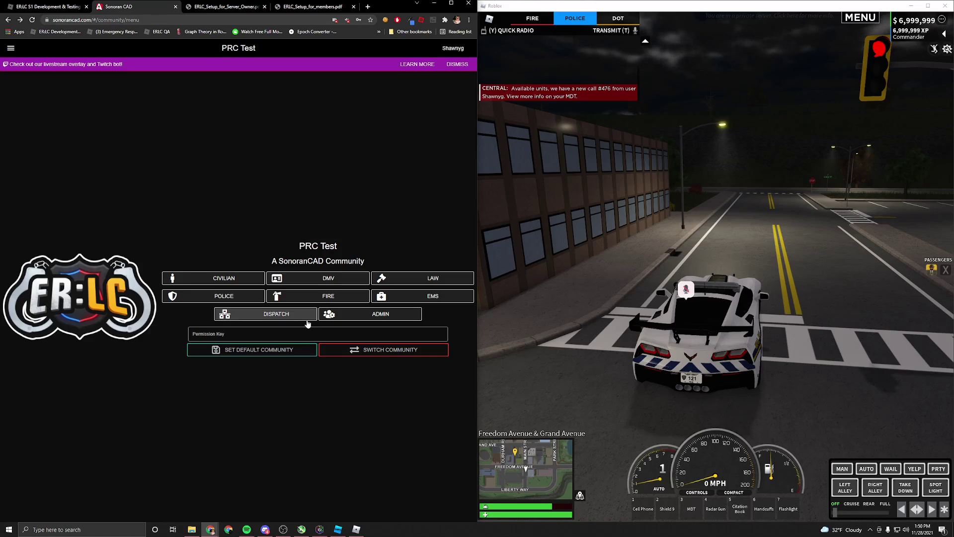
{"action": "left_click", "coordinate": [691, 504]}
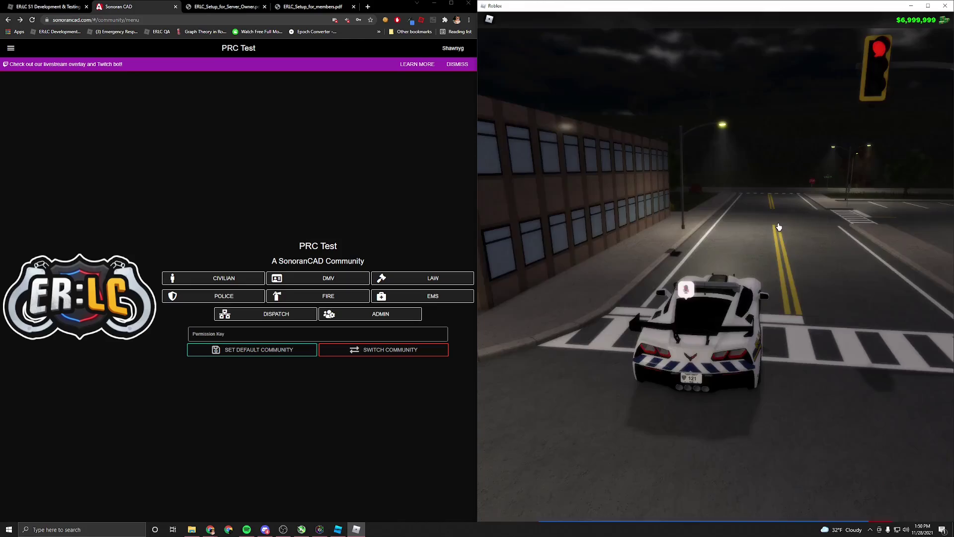
{"action": "left_click", "coordinate": [715, 317]}
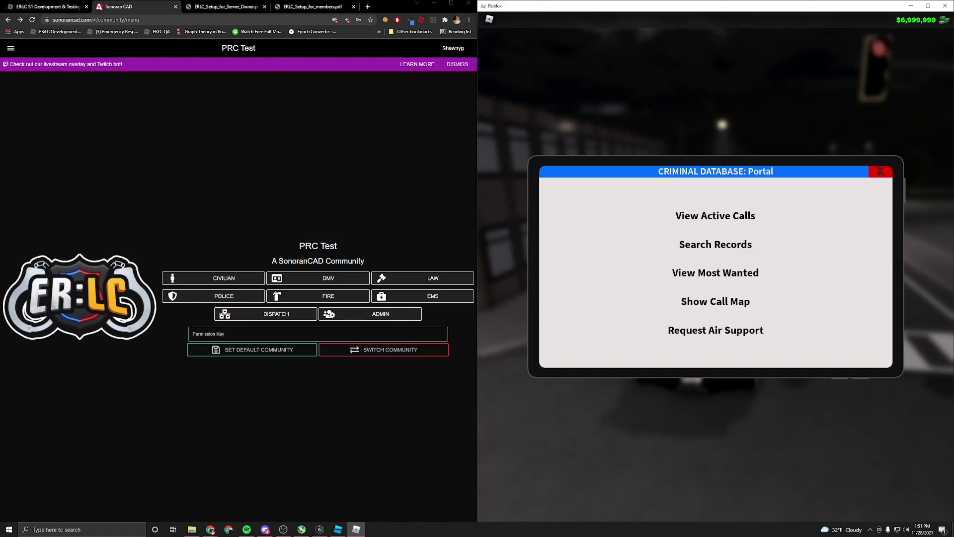
{"action": "left_click", "coordinate": [877, 172]}
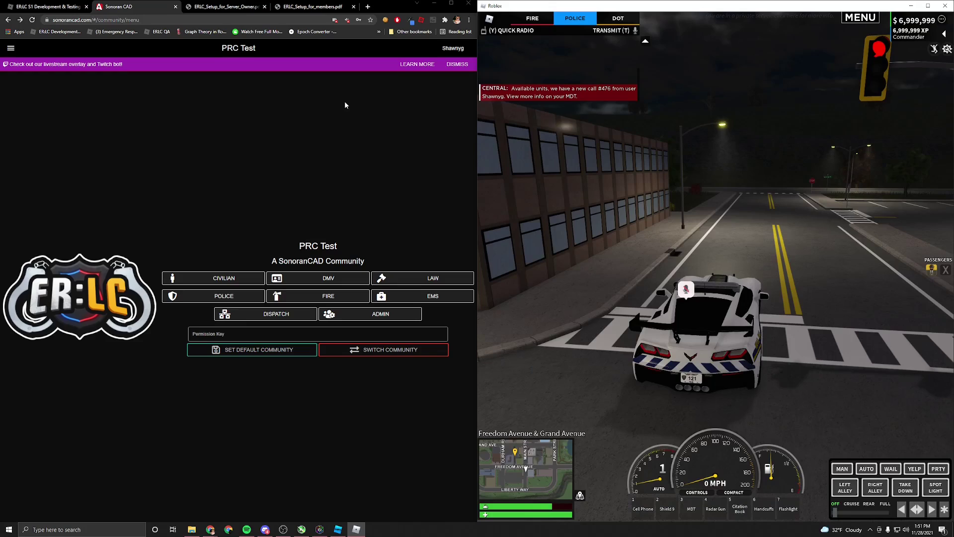